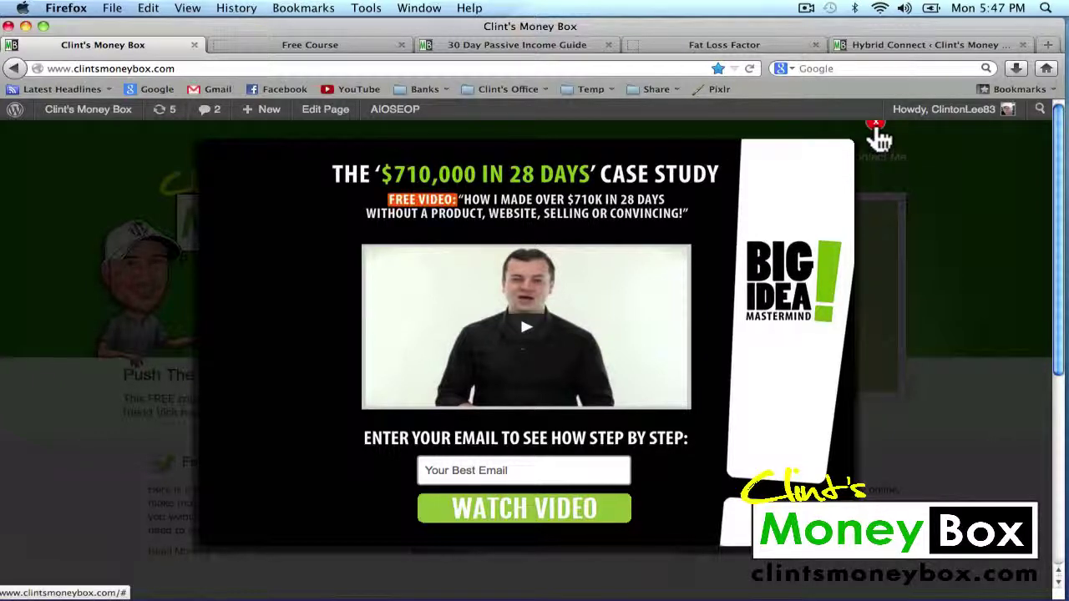
# - Dismiss the home page's video popup and preview the MLMZing opt-in lightbox from the blog's sidebar banner
pyautogui.click(877, 132)
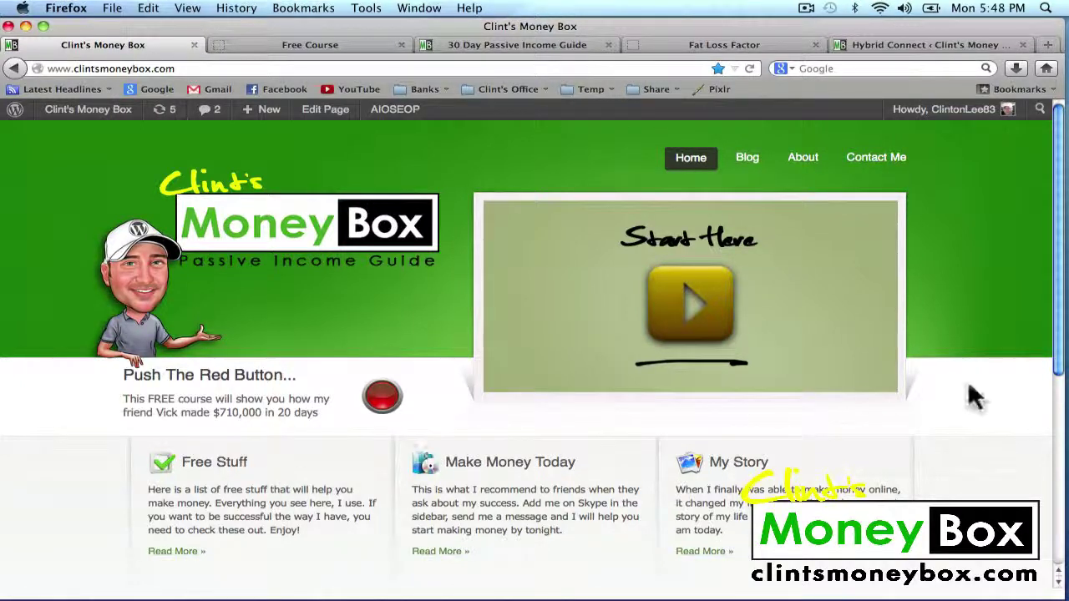
pyautogui.click(748, 168)
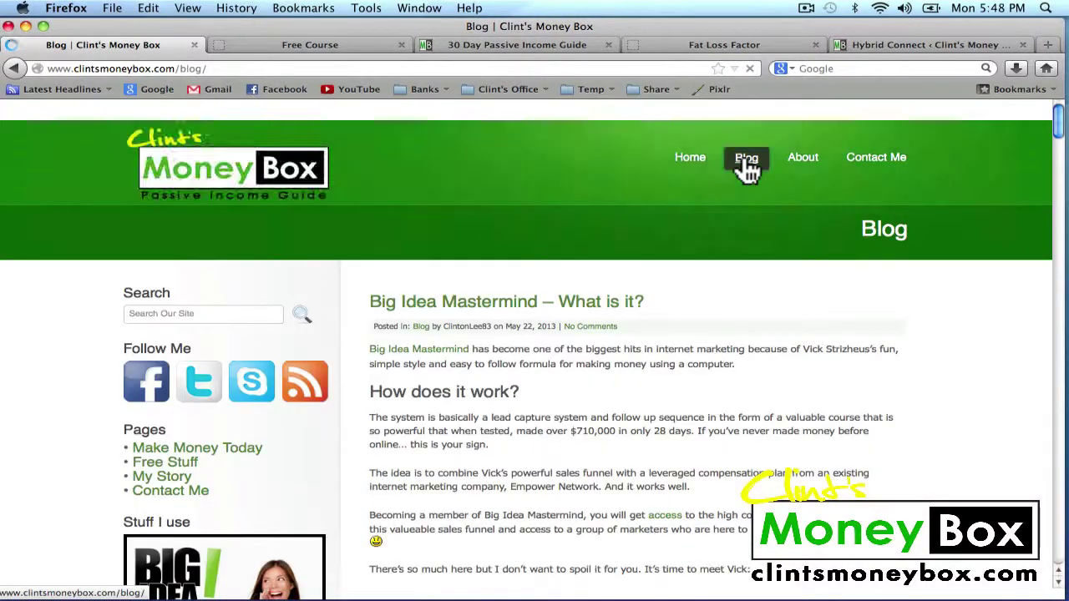
pyautogui.scroll(-10, 365, 315)
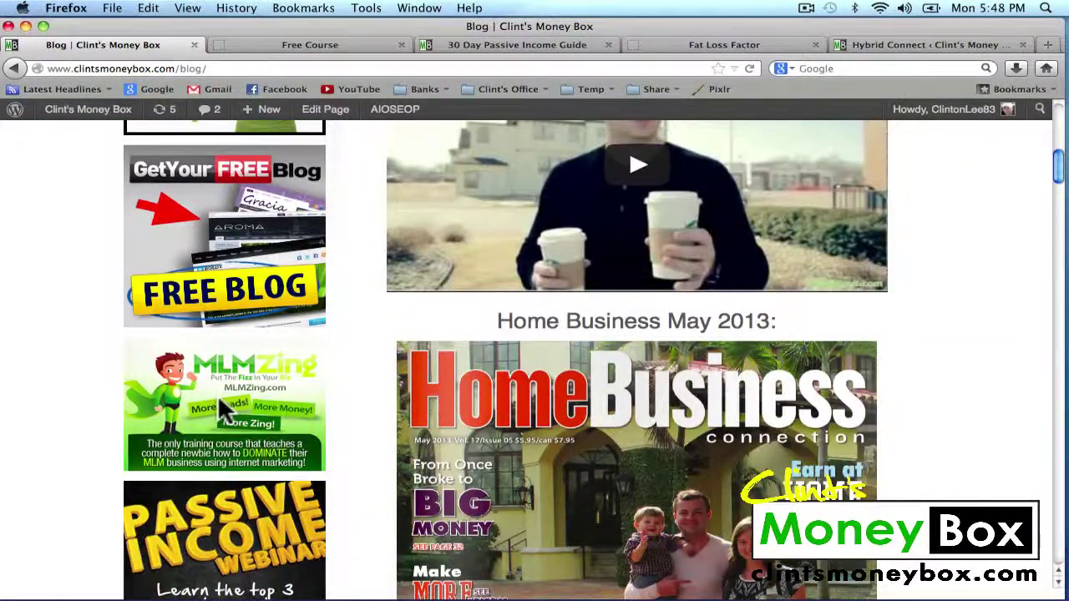
pyautogui.click(218, 409)
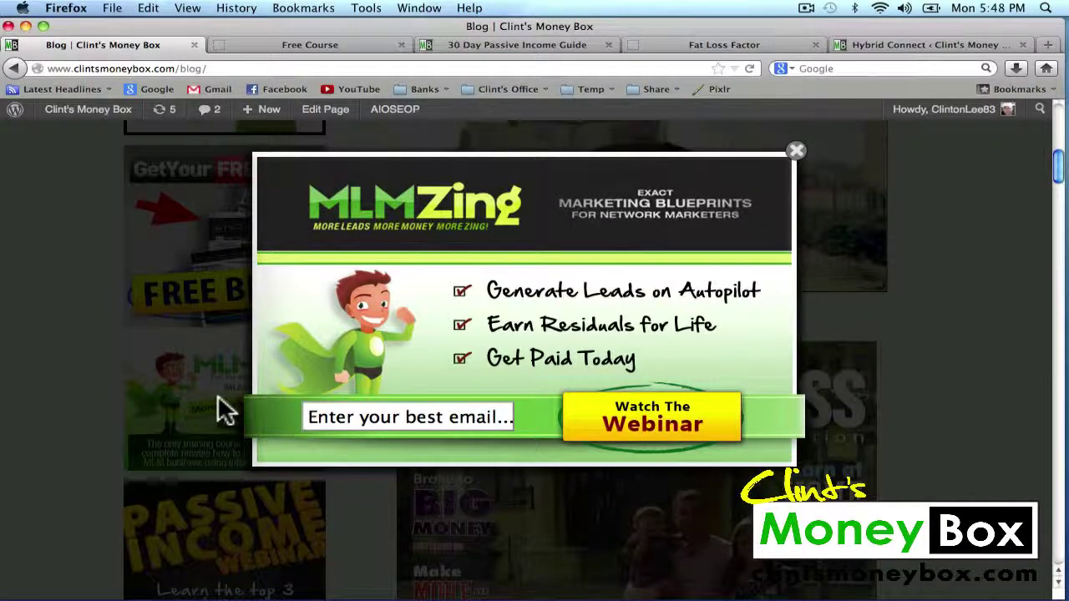
pyautogui.click(796, 157)
pyautogui.scroll(5, 929, 343)
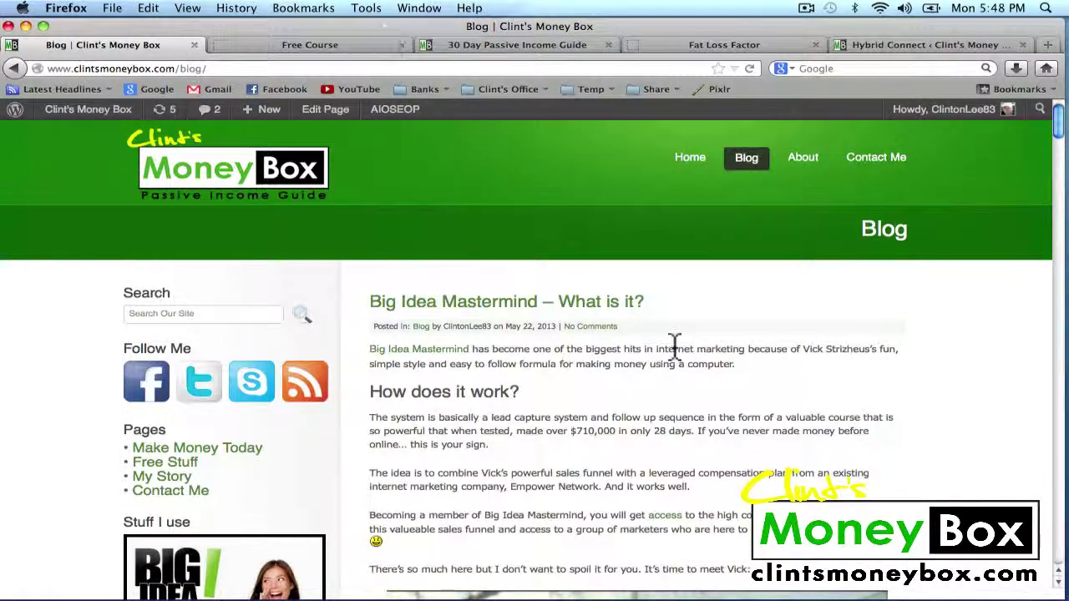
# - Look through the example squeeze pages: Free Course, 30 Day Passive Income Guide and Fat Loss Factor
pyautogui.click(293, 44)
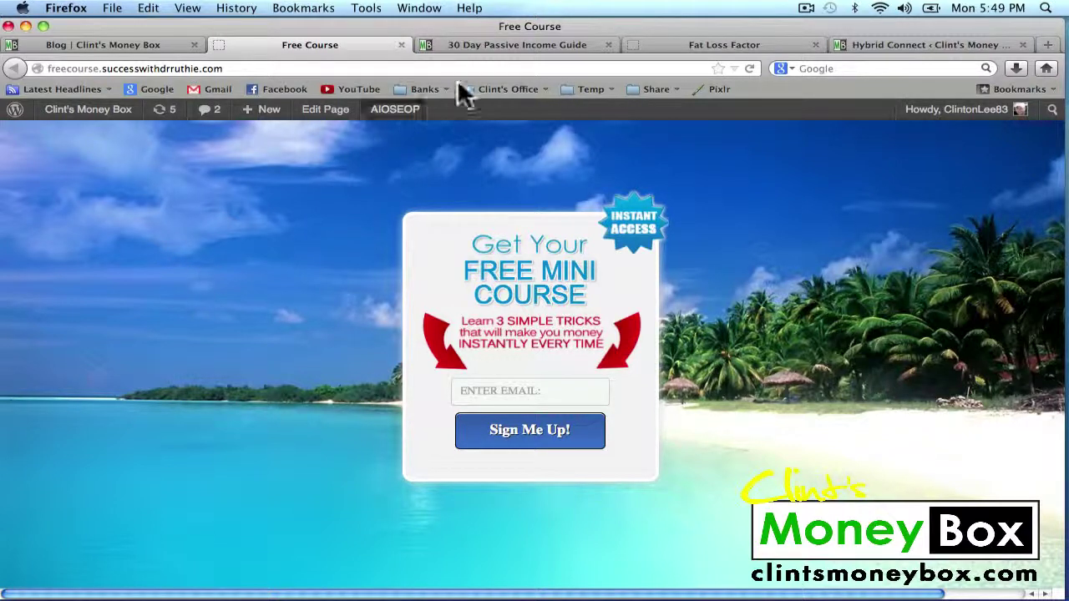
pyautogui.click(511, 44)
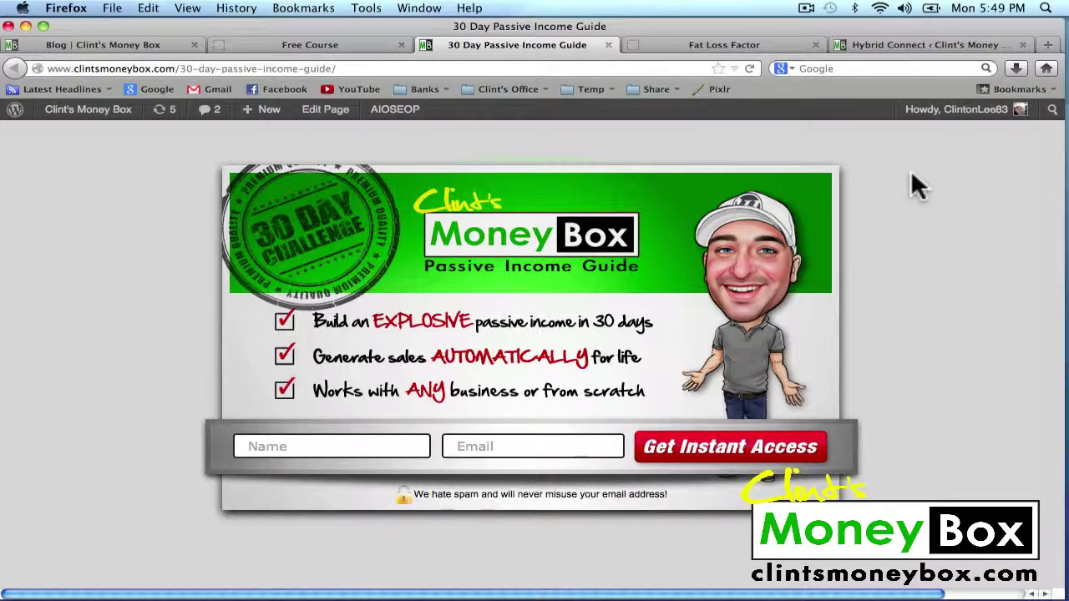
pyautogui.click(706, 44)
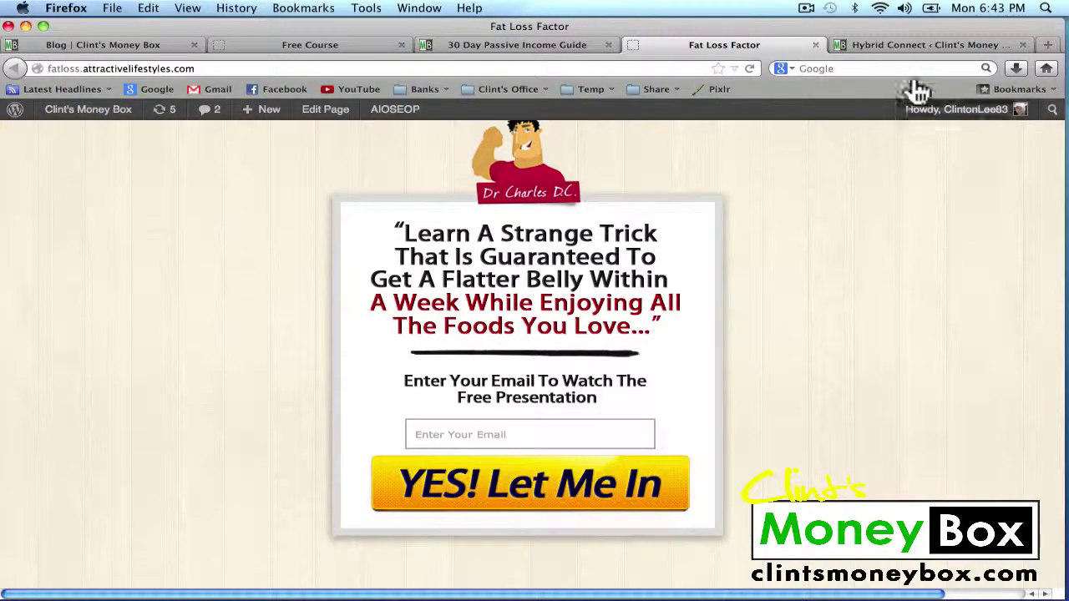
# - Add a new Hybrid Connect connector named "Demo" and save it
pyautogui.click(935, 46)
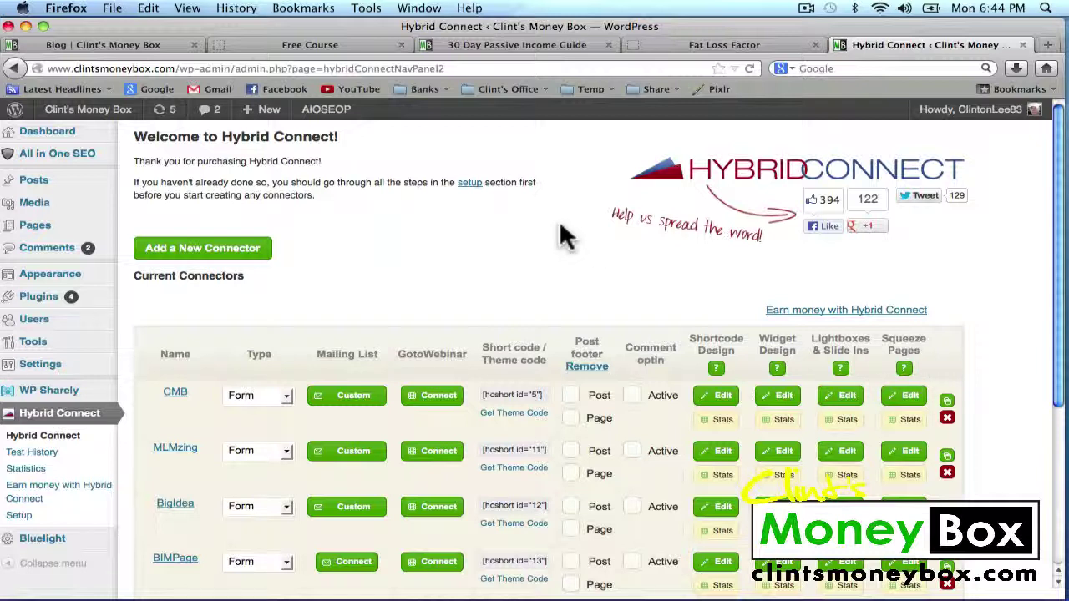
pyautogui.scroll(-5, 562, 236)
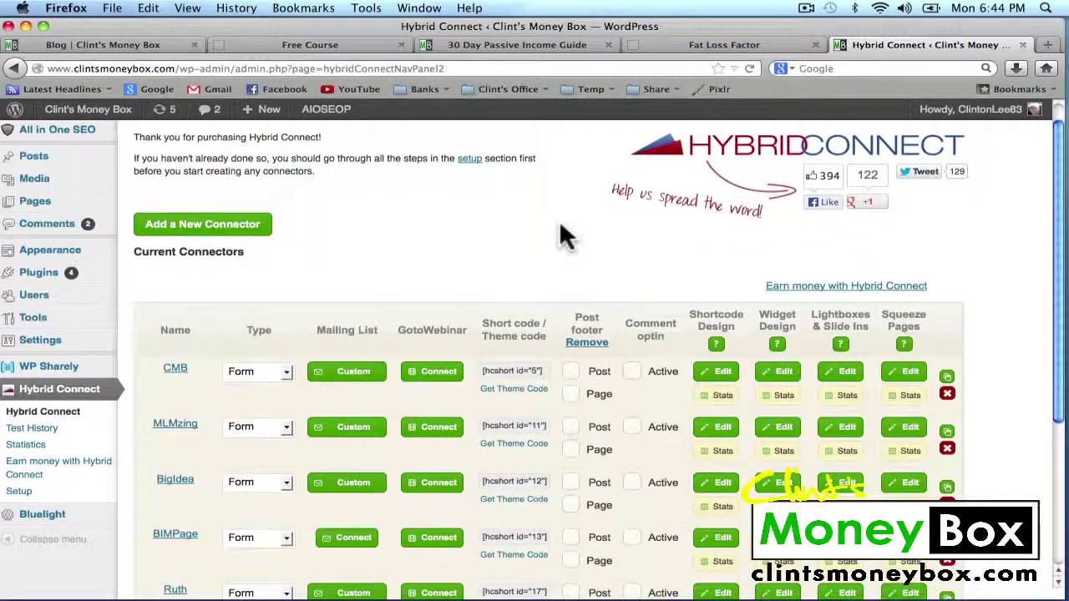
pyautogui.scroll(5, 560, 227)
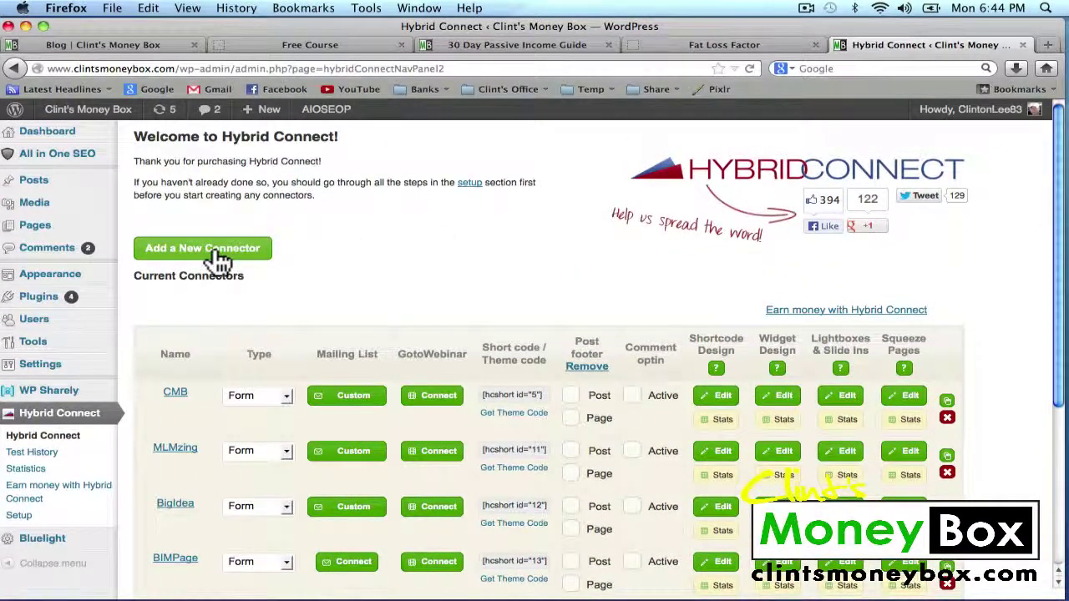
pyautogui.click(219, 260)
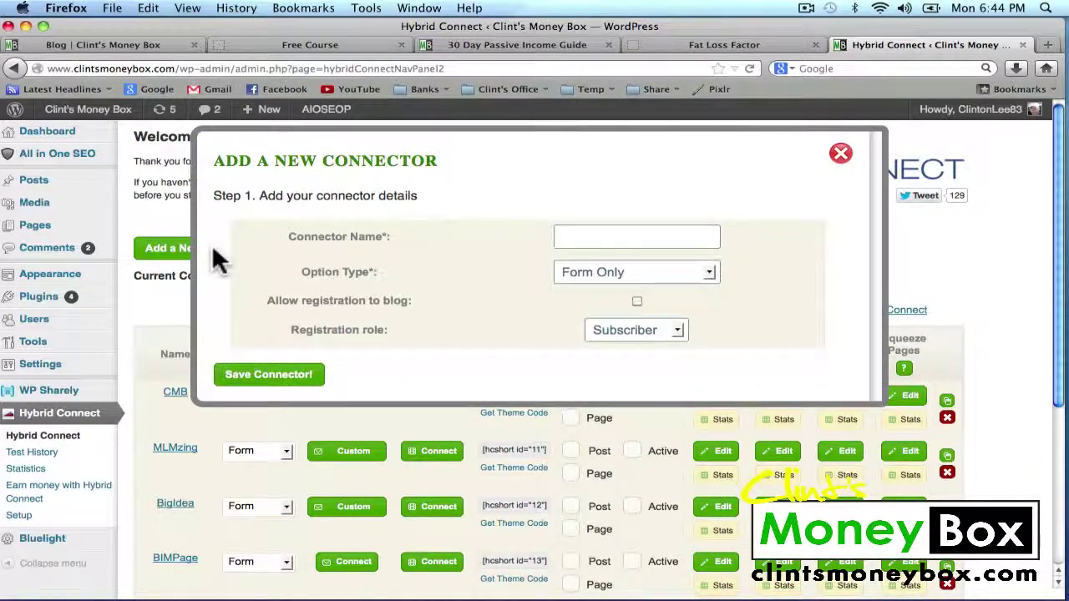
pyautogui.click(617, 244)
pyautogui.write('Demo')
pyautogui.click(292, 389)
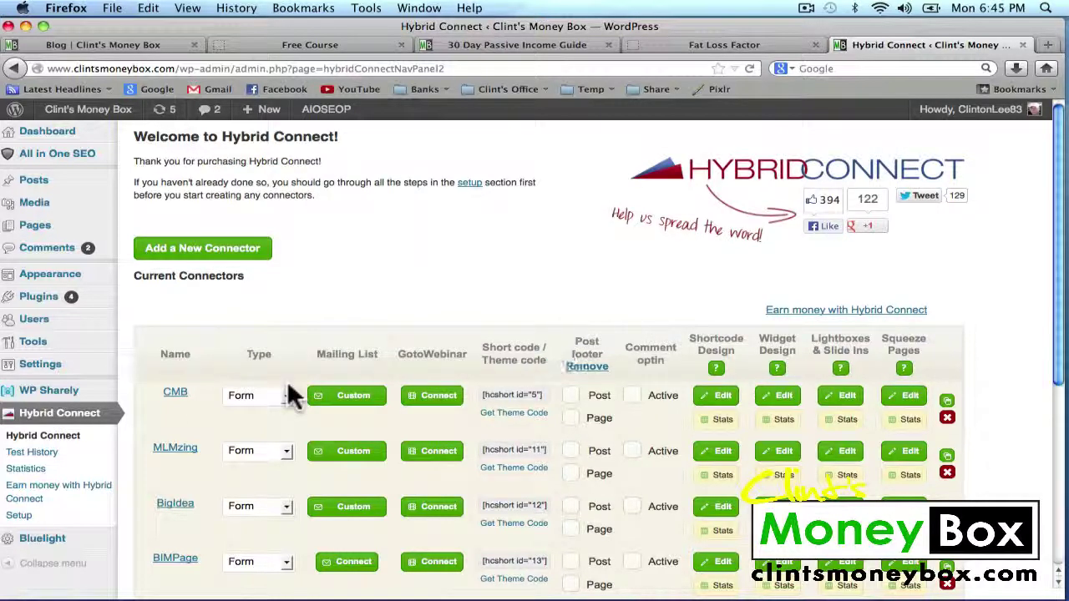
# - Open the squeeze page design of the Demo connector for editing
pyautogui.scroll(-5, 981, 331)
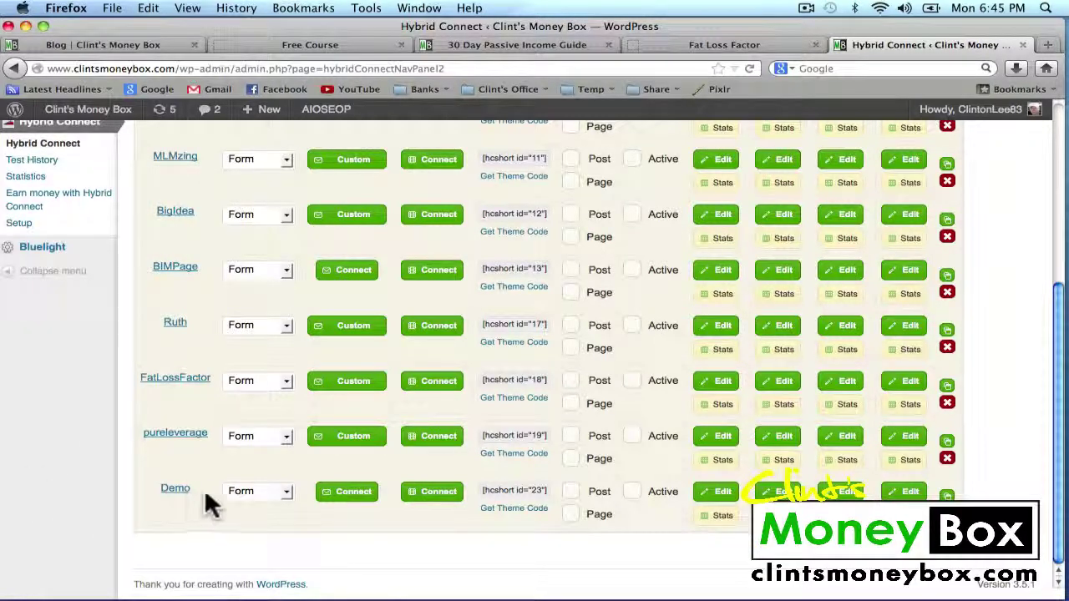
pyautogui.scroll(5, 1014, 454)
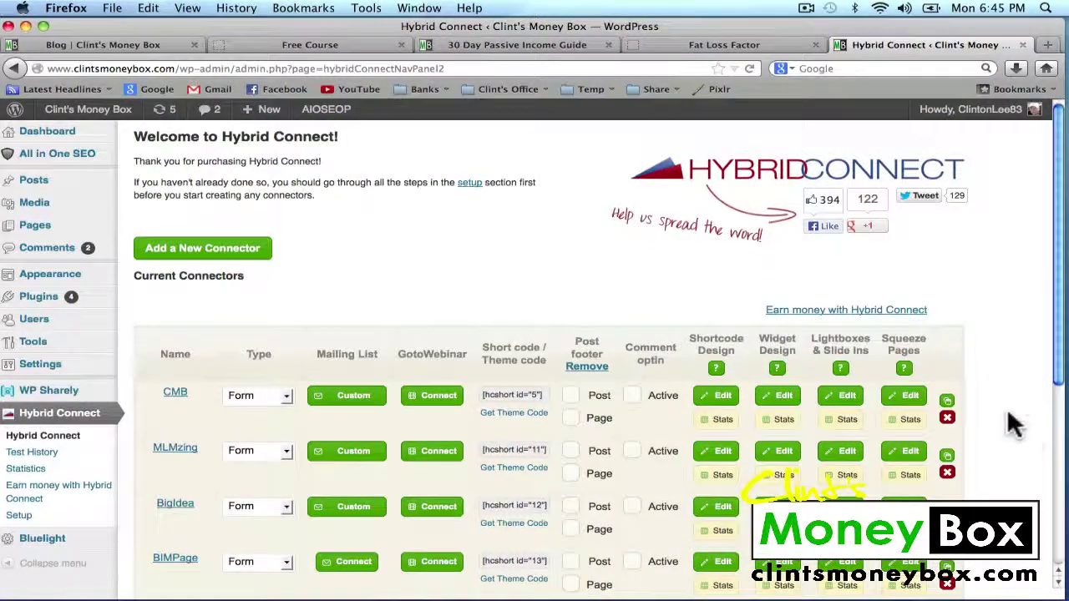
pyautogui.scroll(-5, 907, 353)
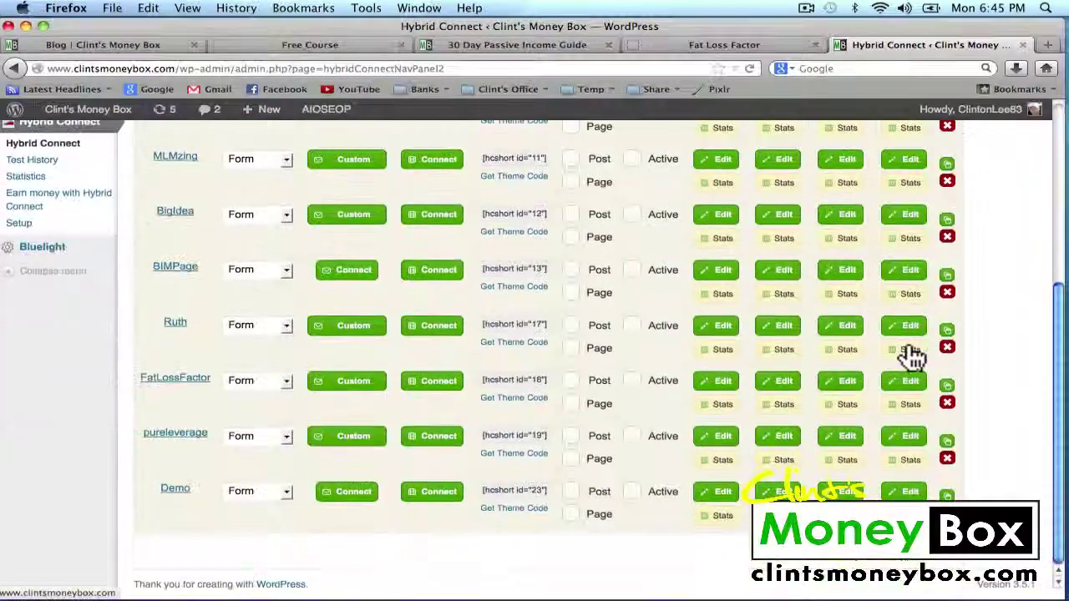
pyautogui.click(913, 495)
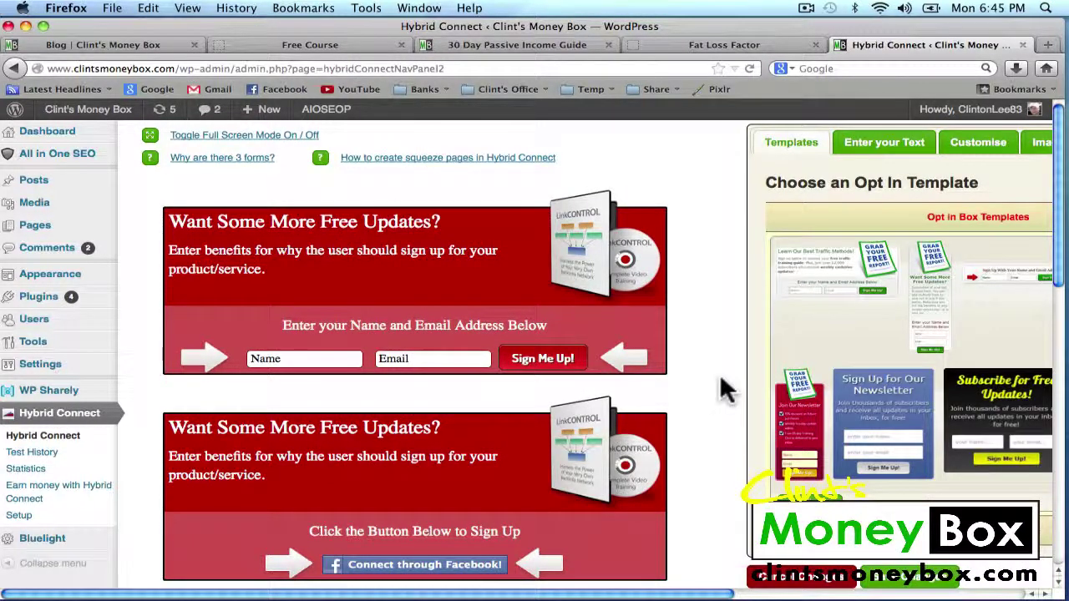
# - Apply the red and black "Subscribe for Free Updates!" opt-in box template to the squeeze page
pyautogui.hscroll(8, 725, 388)
pyautogui.scroll(1, 724, 388)
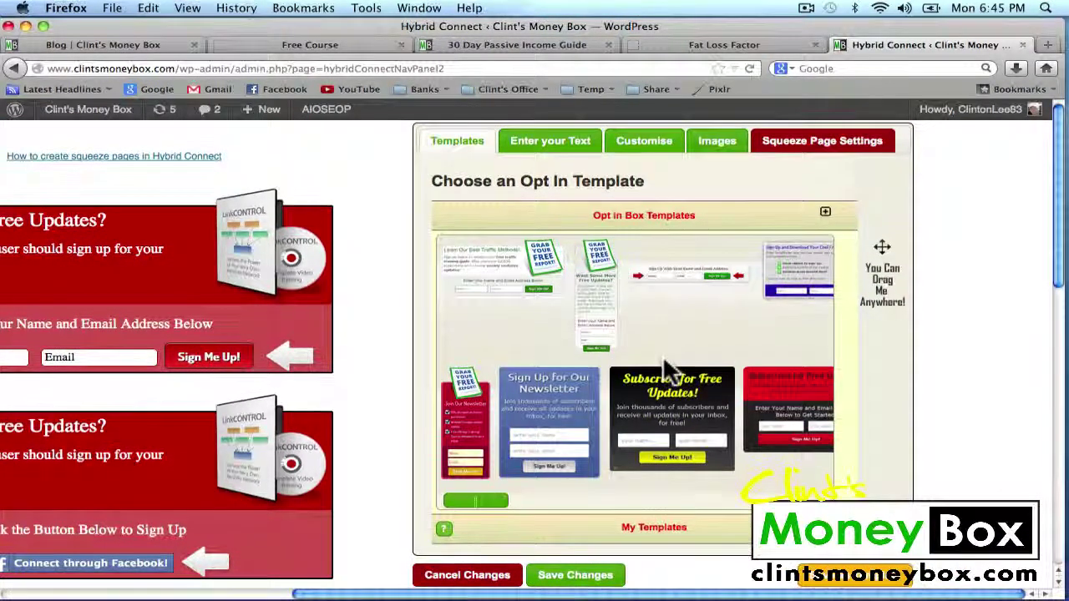
pyautogui.hscroll(-3, 666, 367)
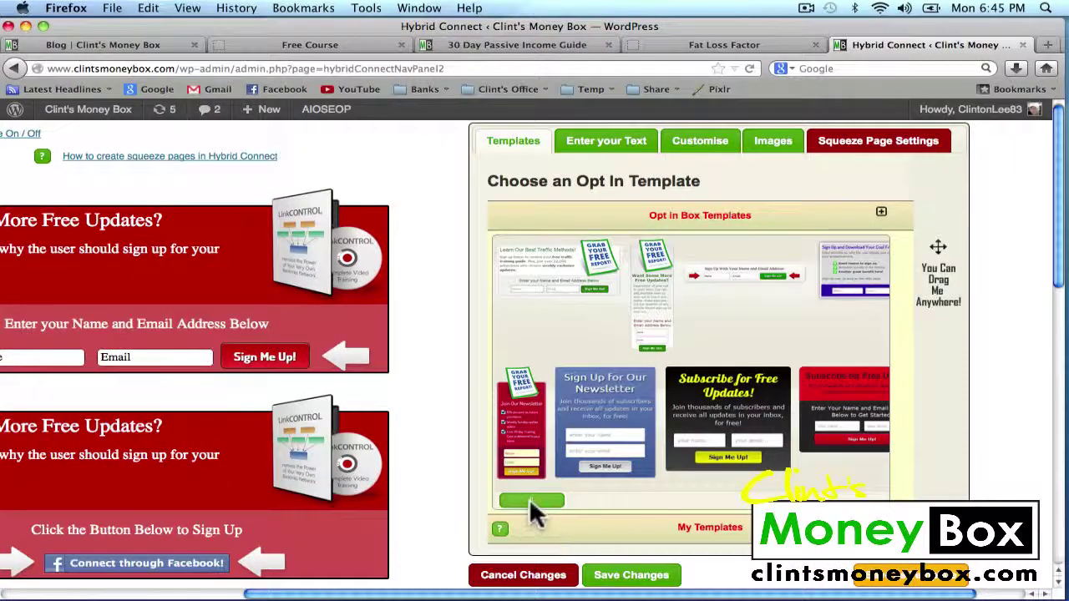
pyautogui.moveTo(529, 498); pyautogui.dragTo(553, 505)
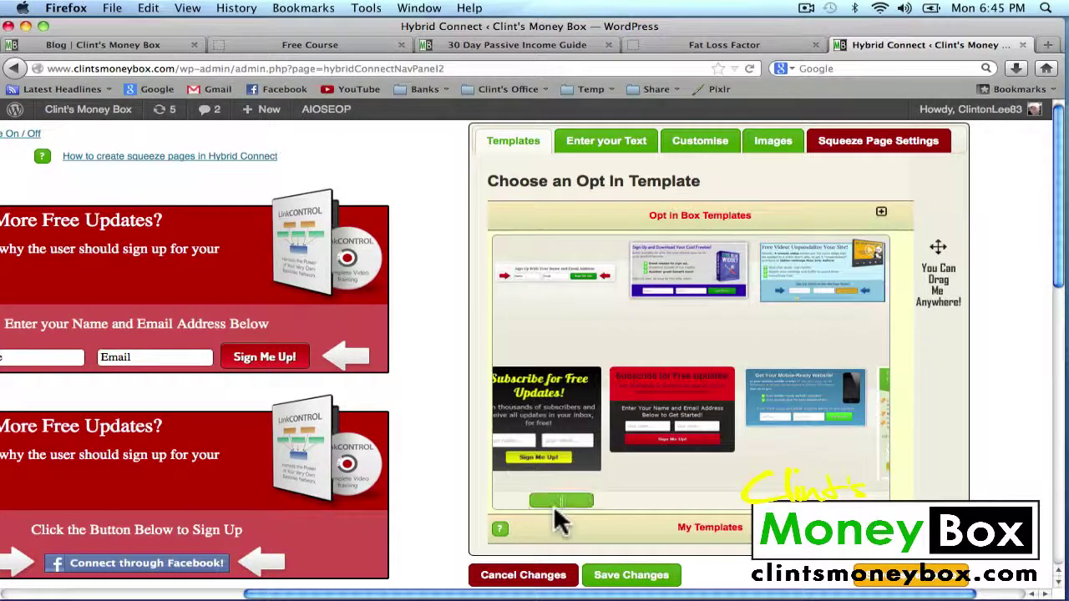
pyautogui.click(660, 409)
pyautogui.hscroll(-5, 661, 409)
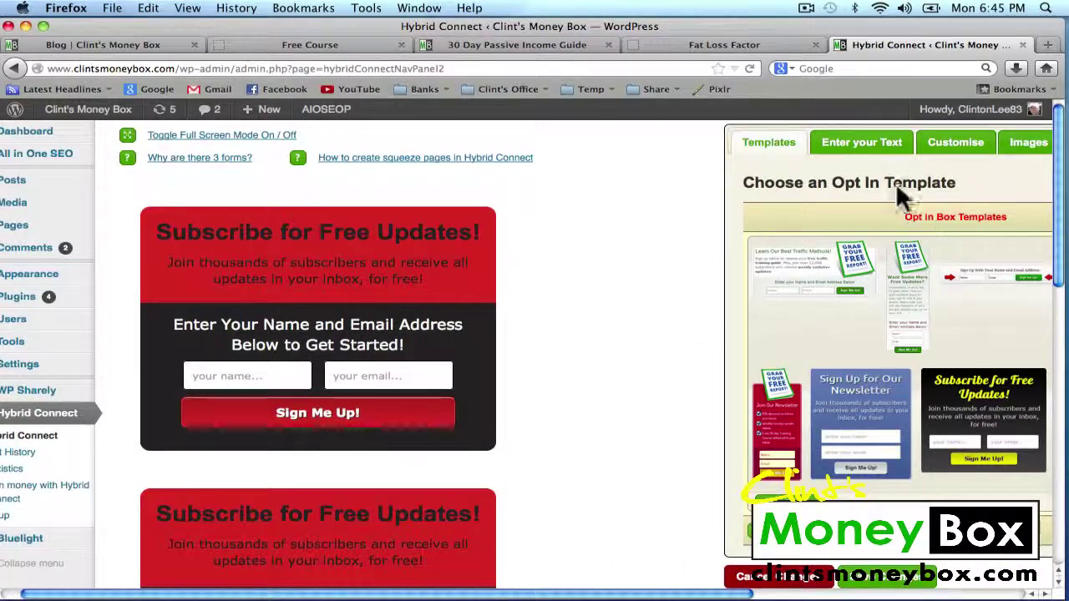
# - Replace the opt-in headline text with "Grab this Free opt in form course!"
pyautogui.click(883, 142)
pyautogui.hscroll(5, 871, 322)
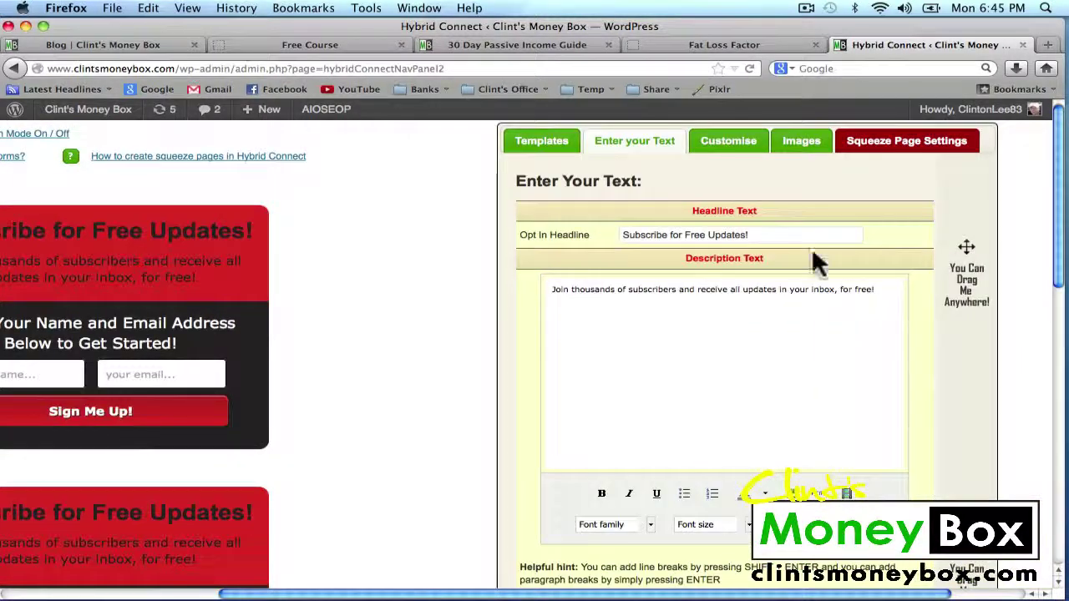
pyautogui.moveTo(750, 234); pyautogui.dragTo(568, 243)
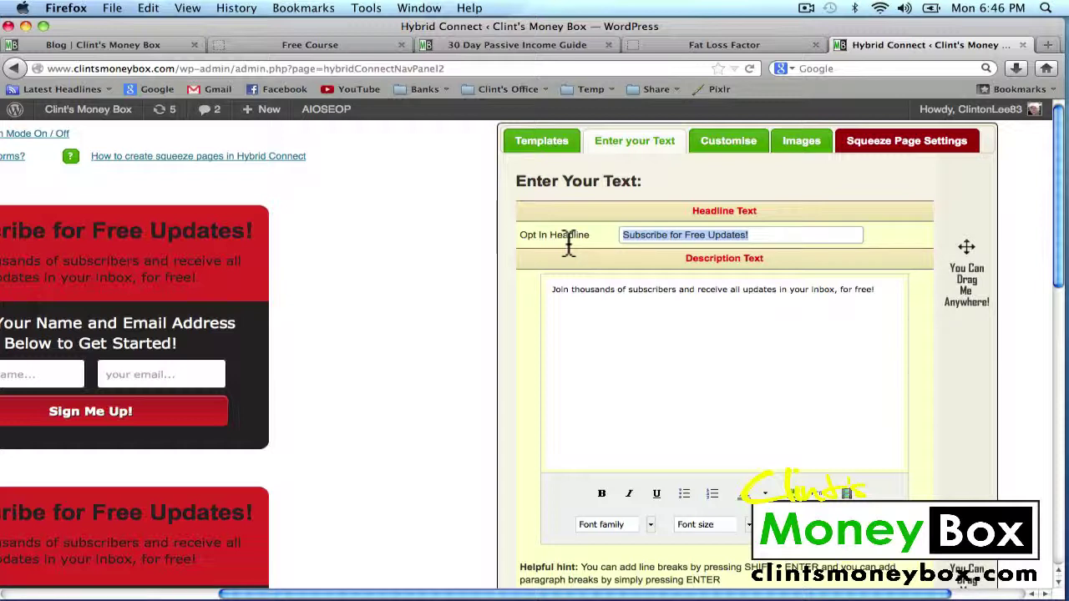
pyautogui.write('Learn Ho')
pyautogui.press('BackSpace')
pyautogui.press('BackSpace')
pyautogui.press('BackSpace')
pyautogui.press('BackSpace')
pyautogui.press('BackSpace')
pyautogui.press('BackSpace')
pyautogui.press('BackSpace')
pyautogui.write('Grab thi')
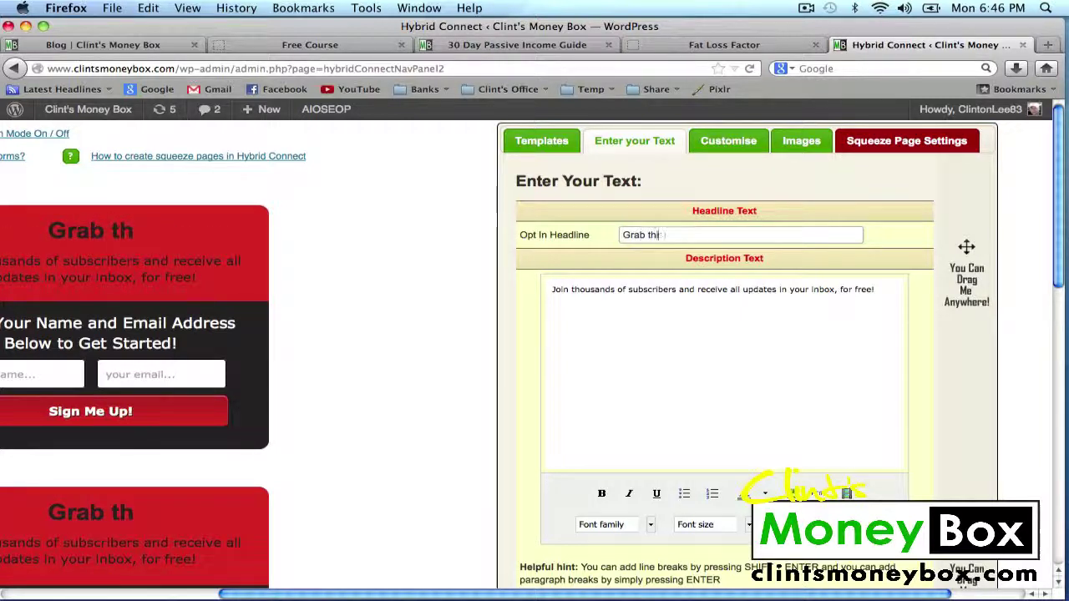
pyautogui.write('s Free ')
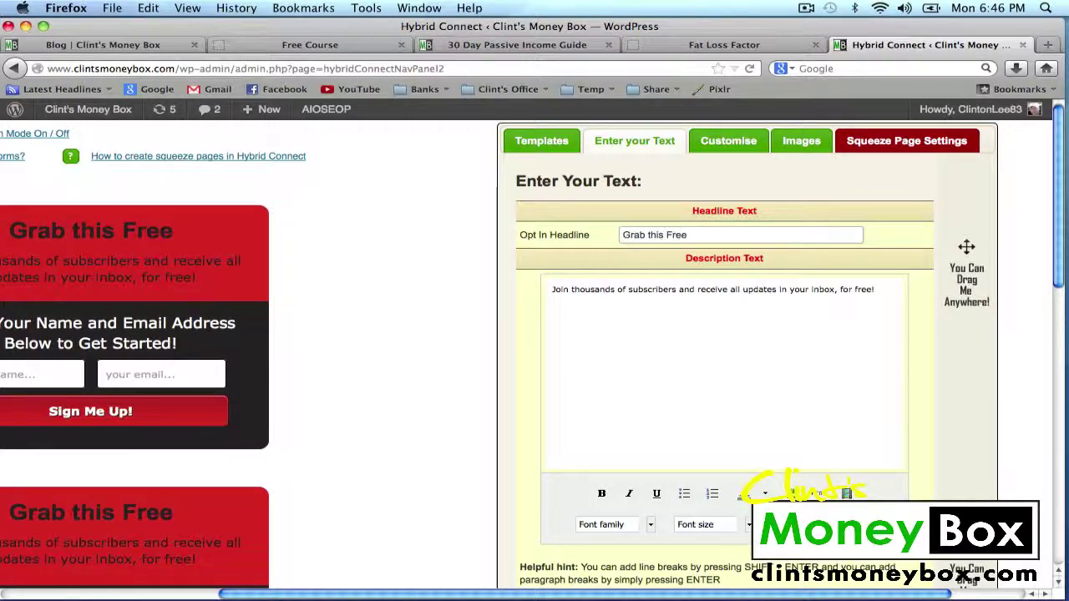
pyautogui.write('opt in form co')
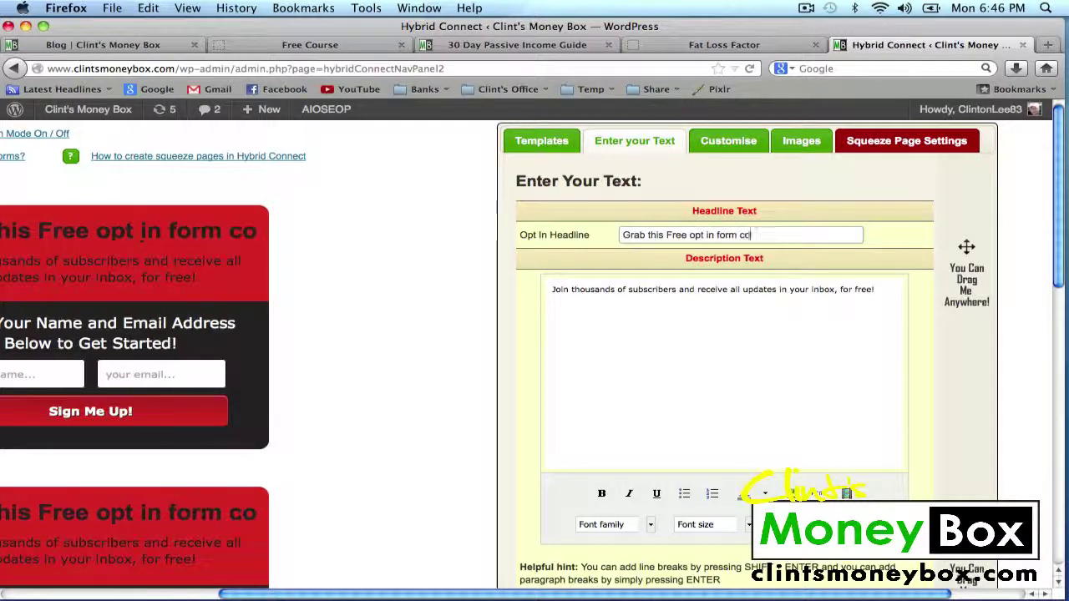
pyautogui.write('urse!')
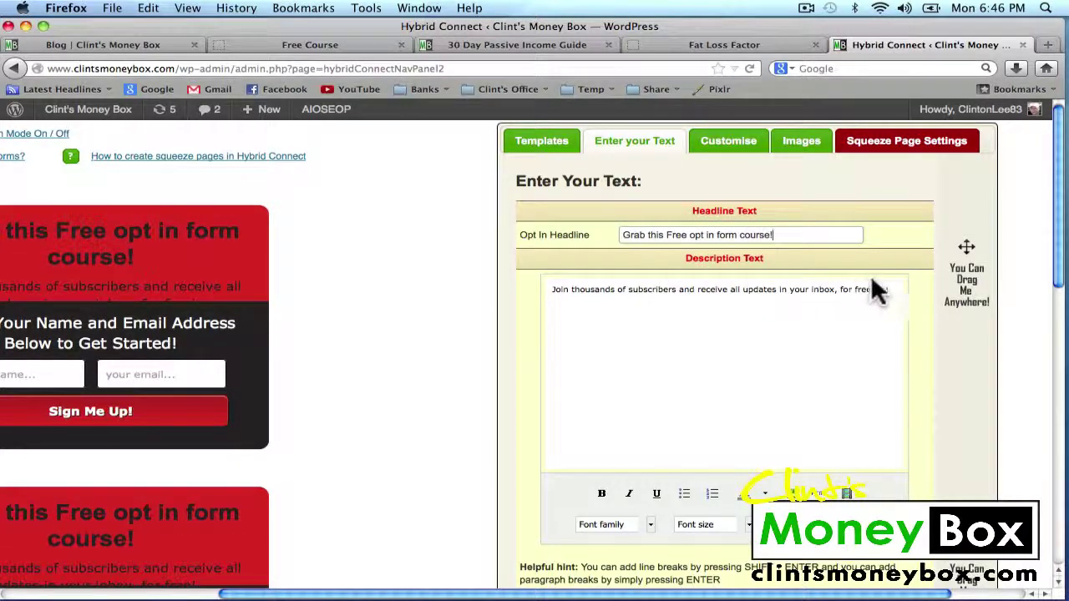
# - Replace the description text with "Learn how to make an optin form in minutes!" and apply it to the form preview
pyautogui.moveTo(877, 291); pyautogui.dragTo(535, 301)
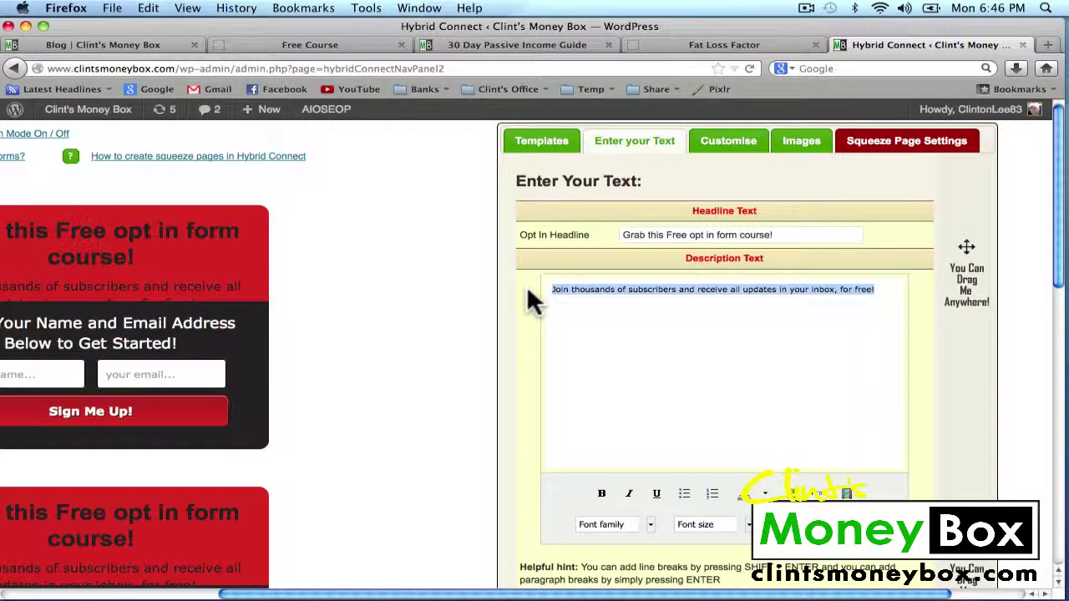
pyautogui.write('Learn how to make an optin form in minutes!')
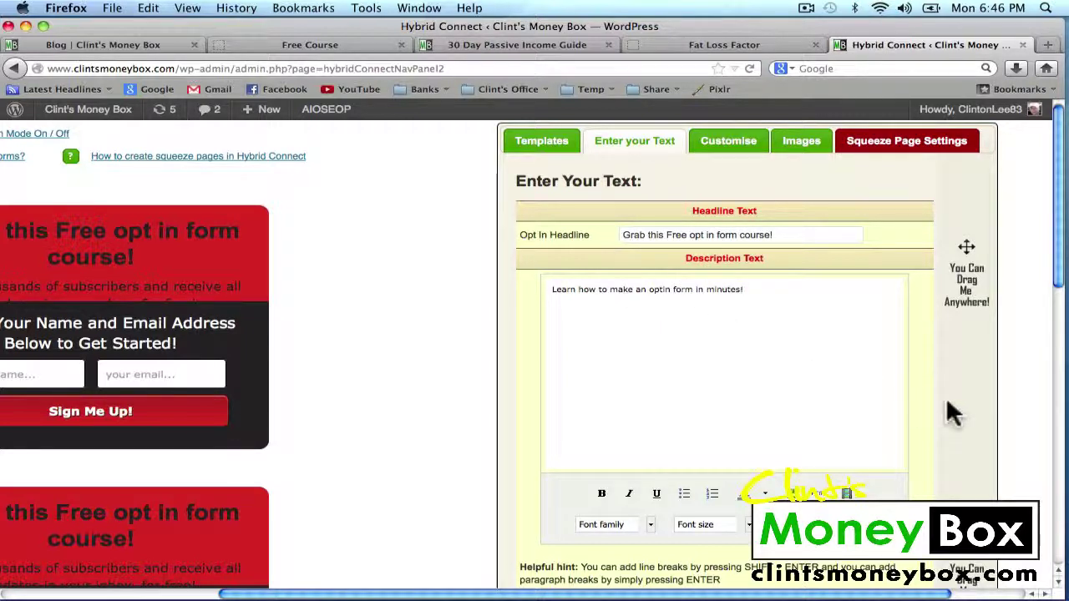
pyautogui.scroll(-5, 952, 409)
pyautogui.scroll(5, 945, 397)
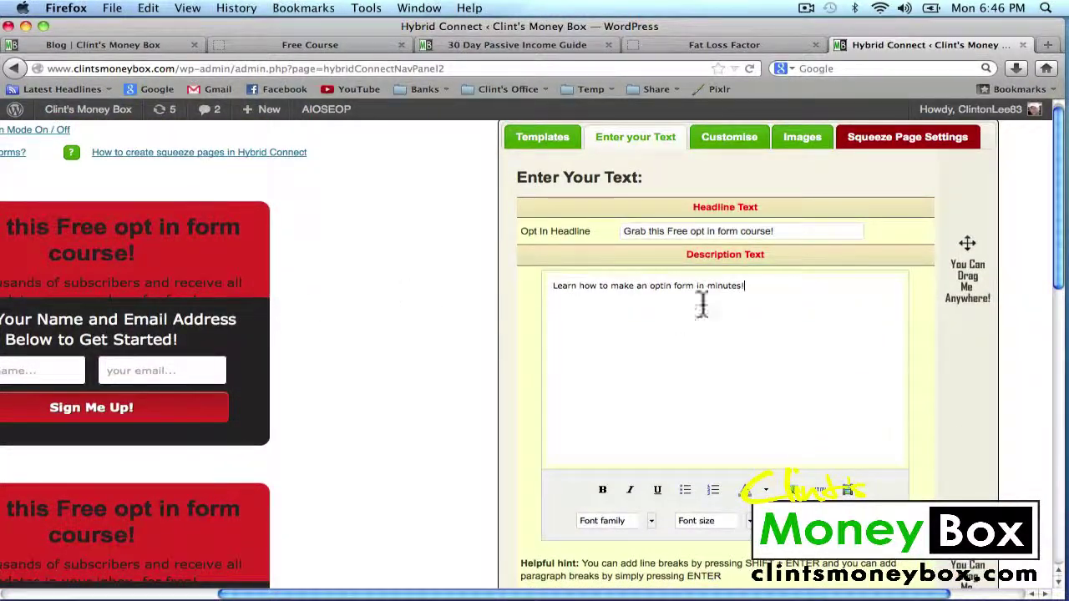
pyautogui.click(805, 234)
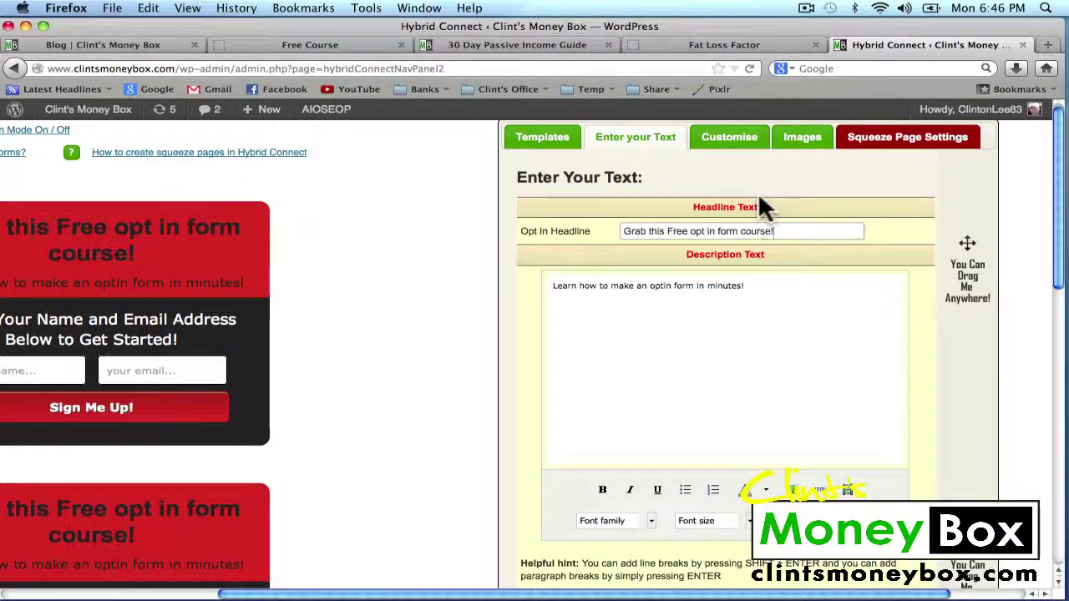
# - Customise the template with an opt-in box width of 589 px, email optin box height of 318 px and email call to action height of 193 px
pyautogui.click(728, 142)
pyautogui.hscroll(-3, 438, 317)
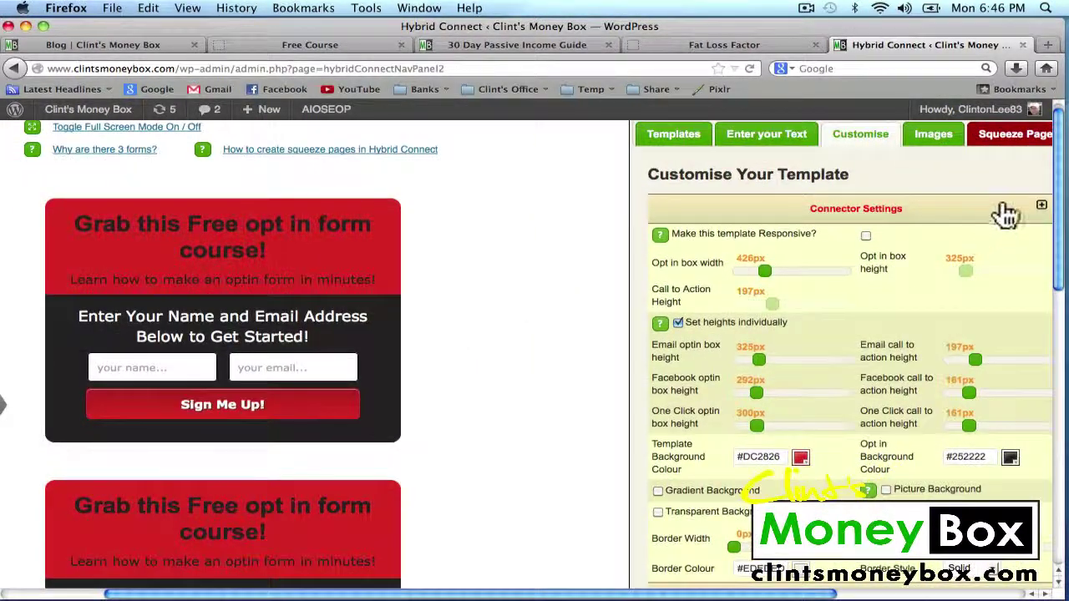
pyautogui.hscroll(4, 986, 216)
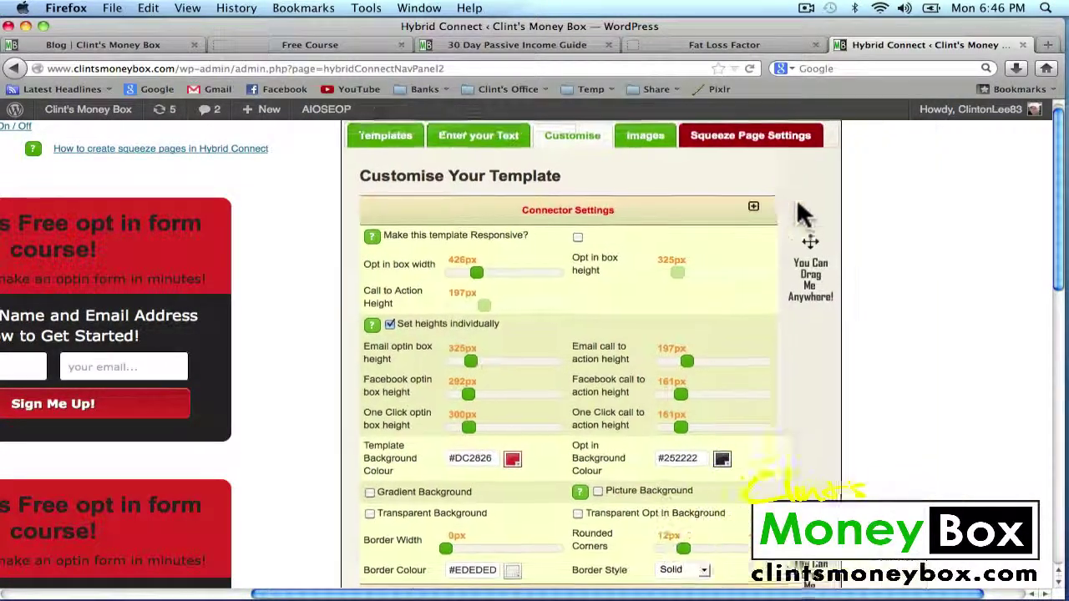
pyautogui.hscroll(-5, 797, 215)
pyautogui.hscroll(2, 799, 215)
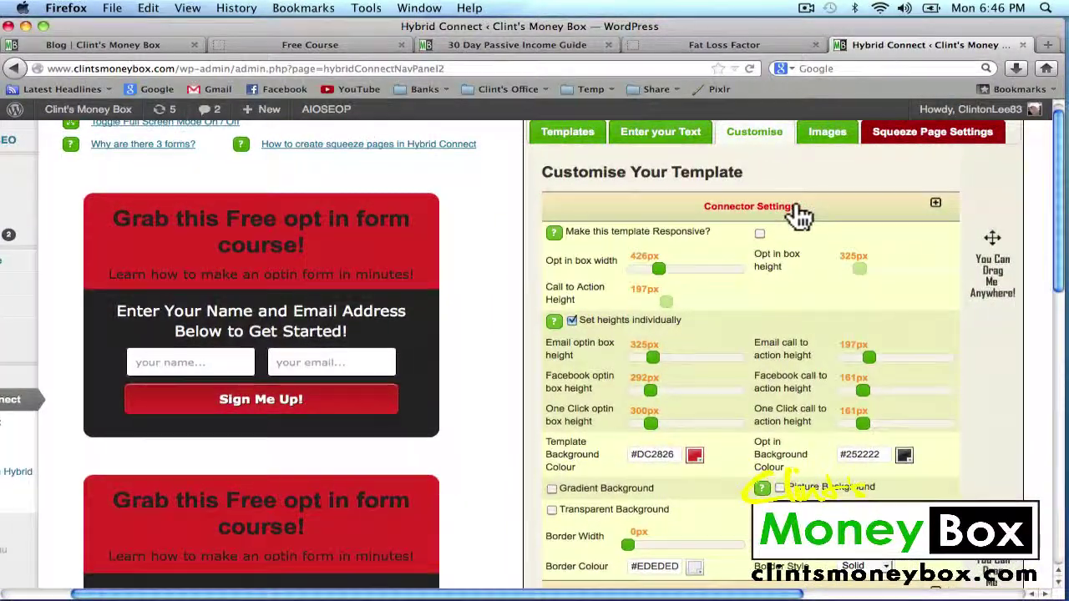
pyautogui.moveTo(658, 267)
pyautogui.mouseDown()
pyautogui.moveTo(668, 269)
pyautogui.moveTo(645, 266)
pyautogui.moveTo(677, 269)
pyautogui.mouseUp()
pyautogui.moveTo(652, 357); pyautogui.dragTo(653, 365)
pyautogui.moveTo(868, 357)
pyautogui.mouseDown()
pyautogui.moveTo(881, 368)
pyautogui.moveTo(865, 356)
pyautogui.mouseUp()
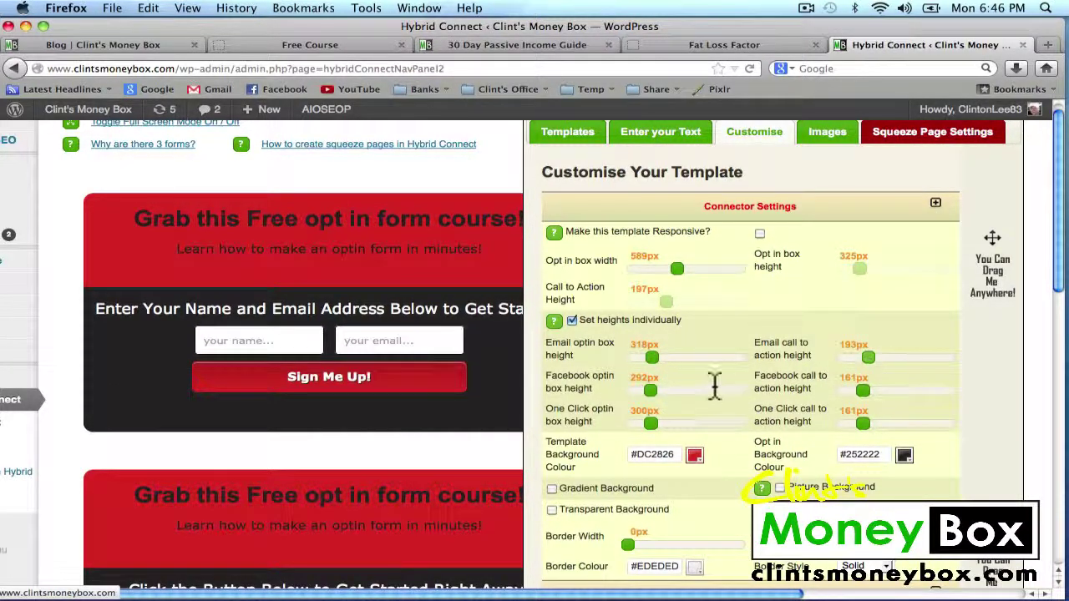
# - Set the template background colour to the blue #263EDC
pyautogui.click(694, 456)
pyautogui.click(765, 507)
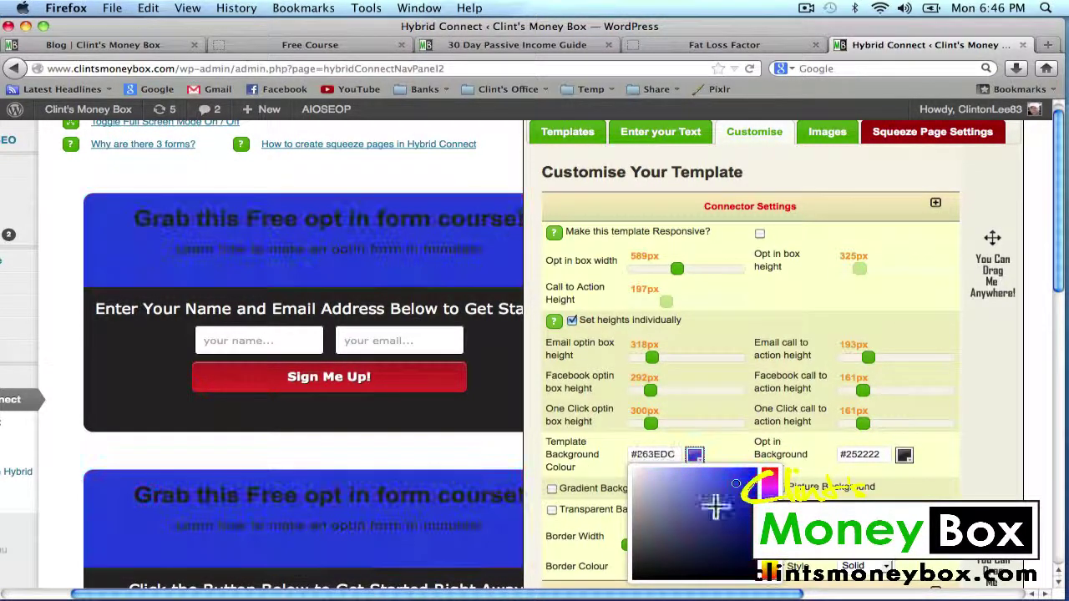
pyautogui.click(734, 455)
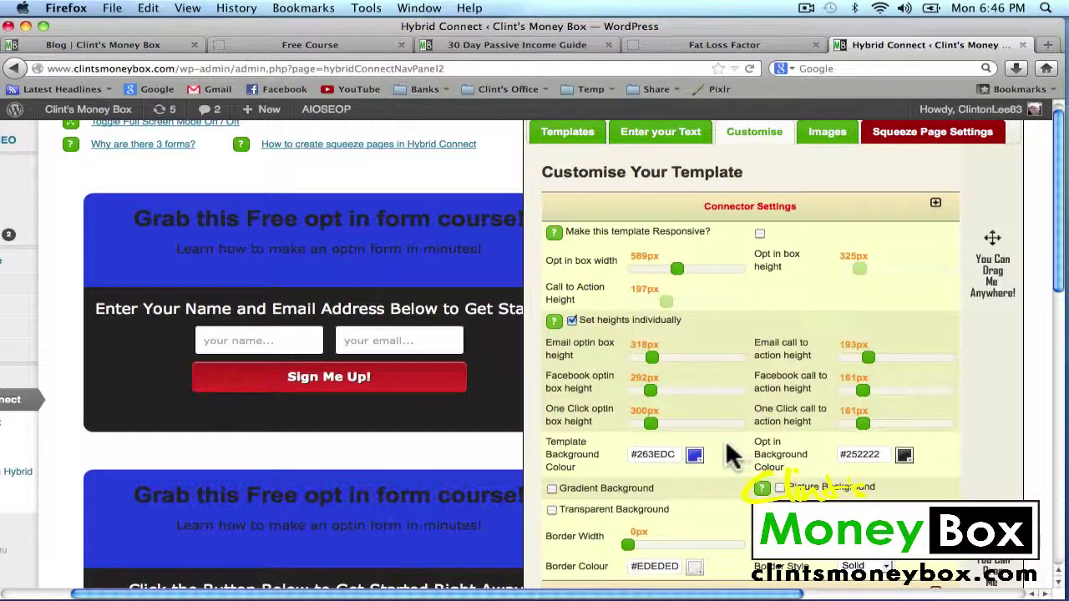
# - Set the sign-up button's background colour to the blue #2653DC in the button designer settings
pyautogui.scroll(-3, 700, 434)
pyautogui.scroll(-3, 701, 439)
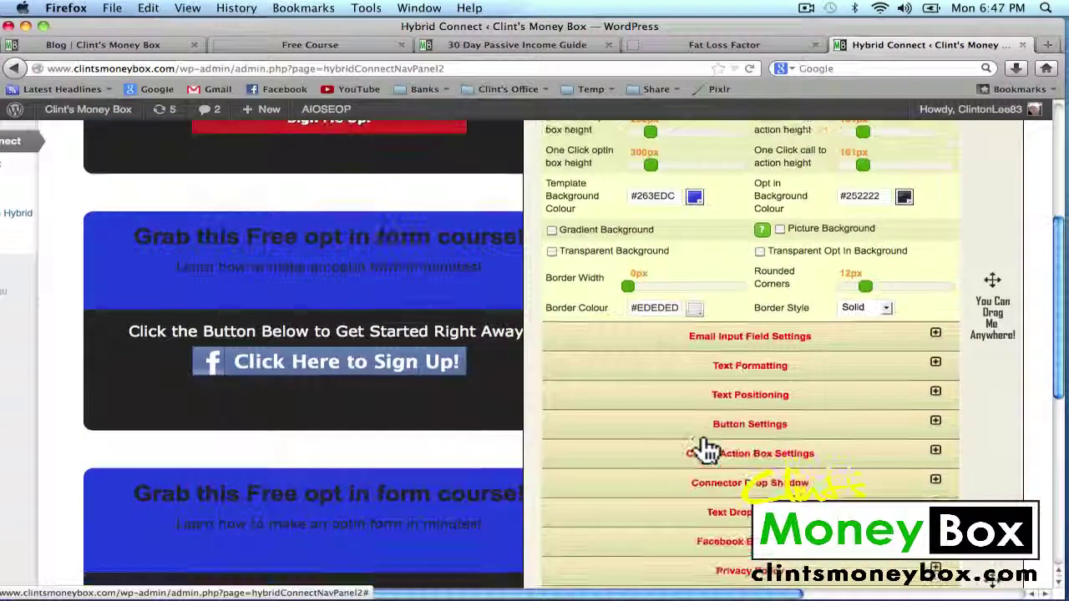
pyautogui.click(778, 432)
pyautogui.scroll(-2, 781, 433)
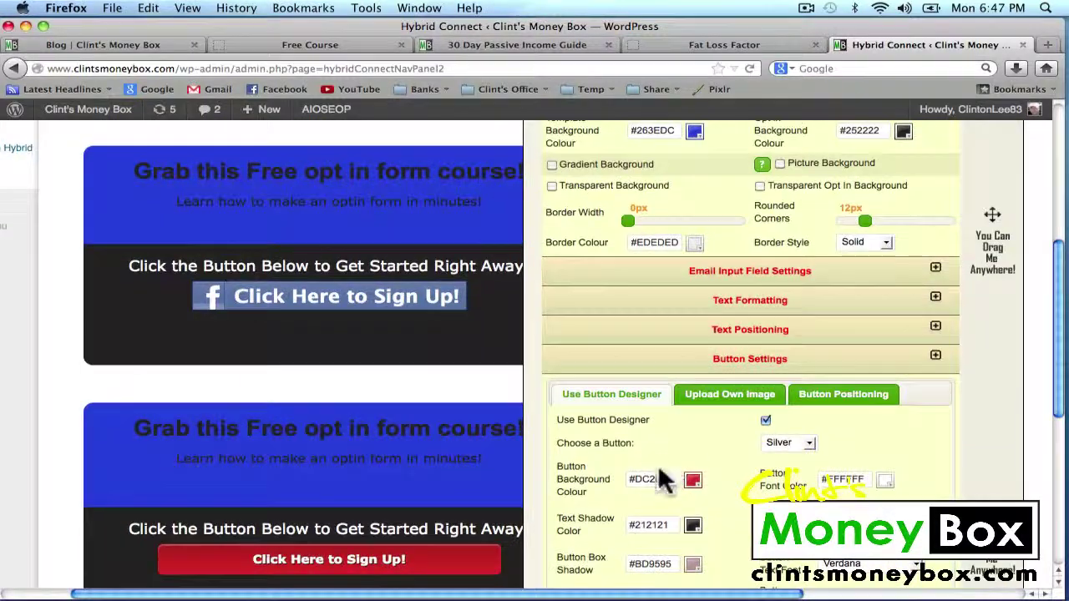
pyautogui.click(693, 481)
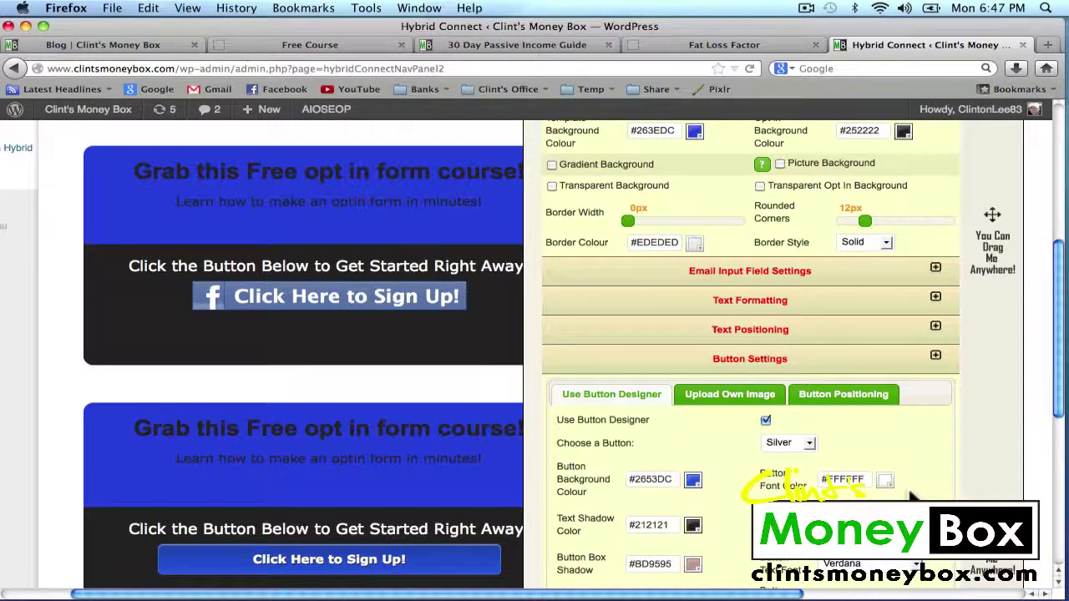
pyautogui.scroll(5, 913, 497)
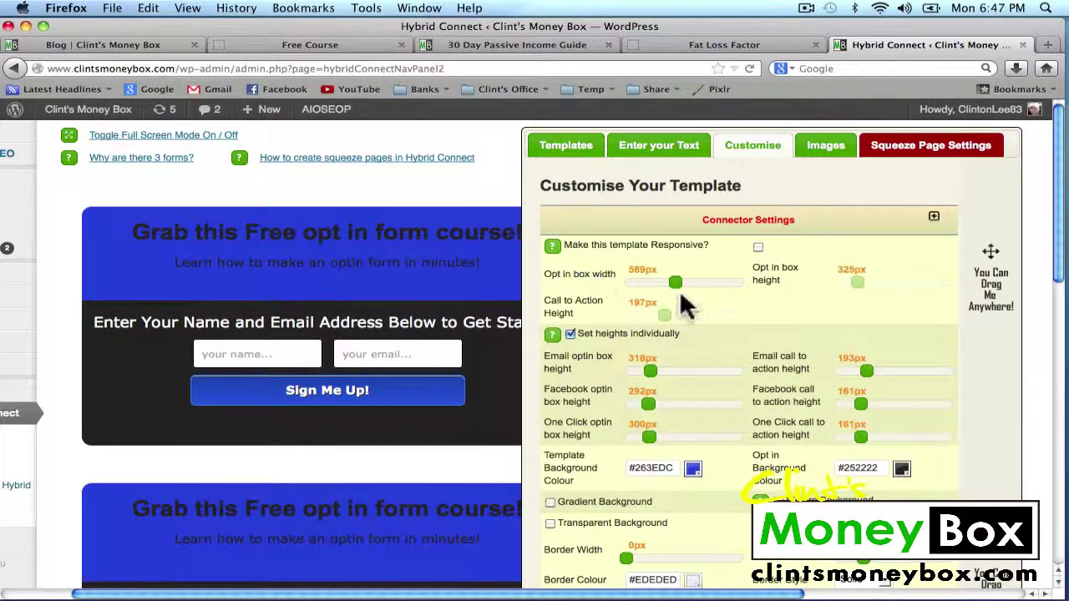
pyautogui.scroll(-2, 730, 430)
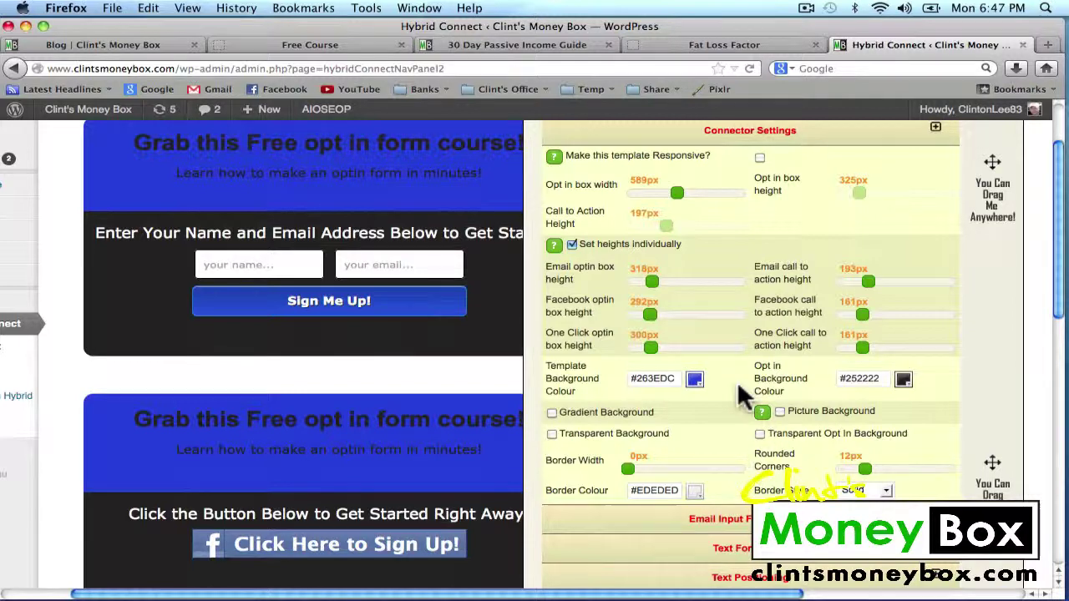
pyautogui.click(780, 411)
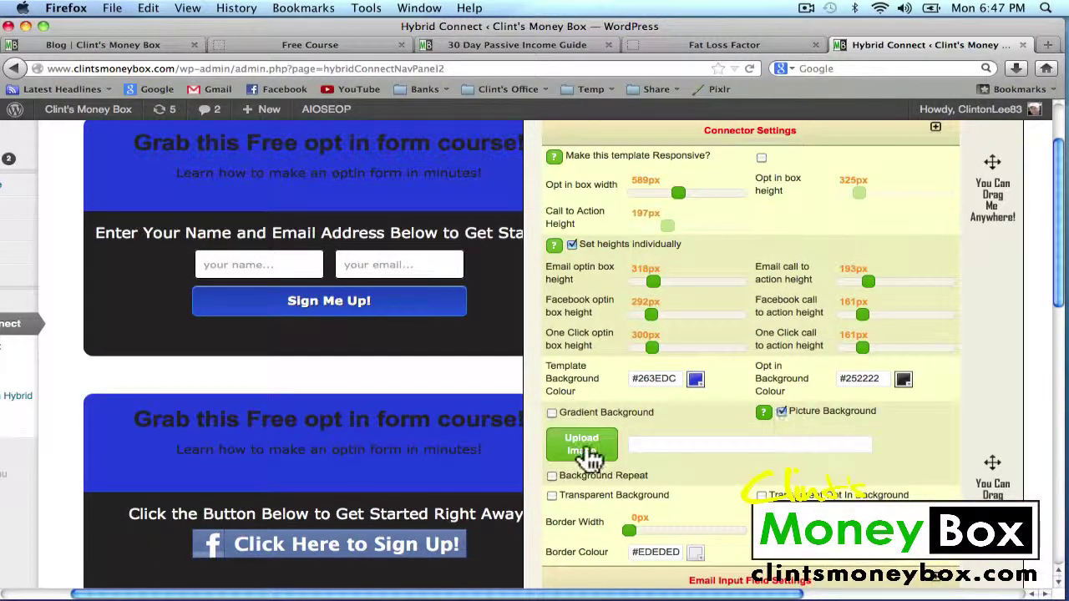
pyautogui.click(782, 411)
pyautogui.scroll(2, 751, 426)
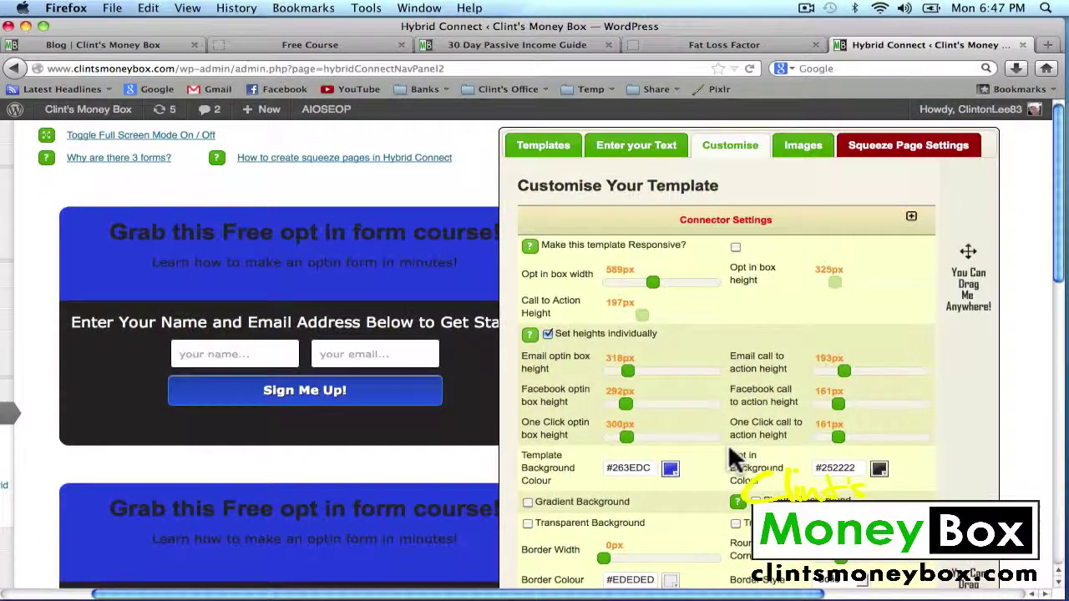
# - Turn on the side picture and the arrow graphics for the opt-in form, moving the settings box aside to uncover the preview
pyautogui.click(803, 148)
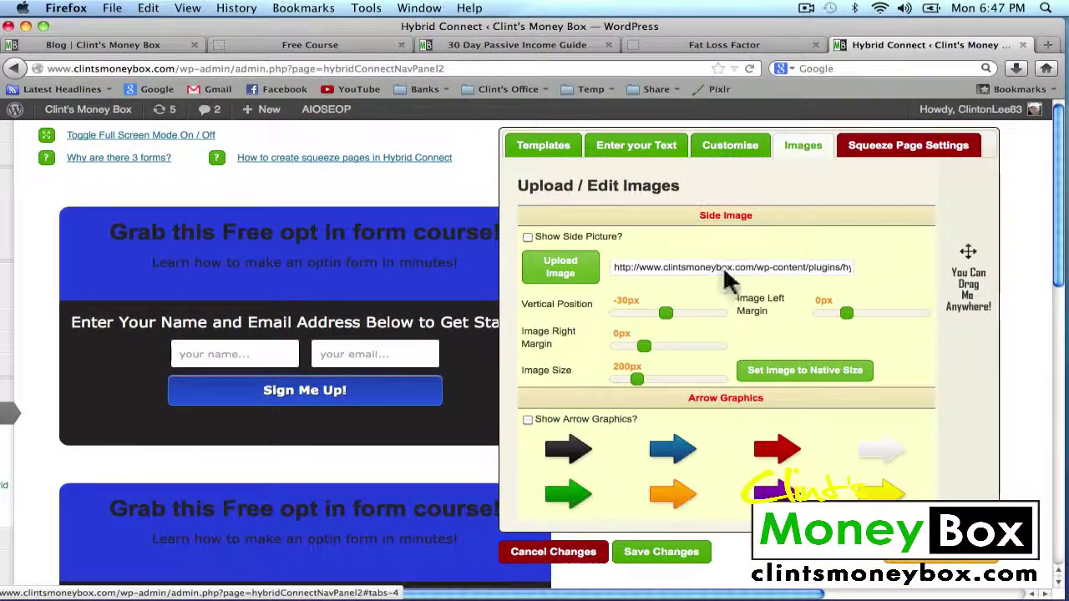
pyautogui.click(528, 237)
pyautogui.click(526, 237)
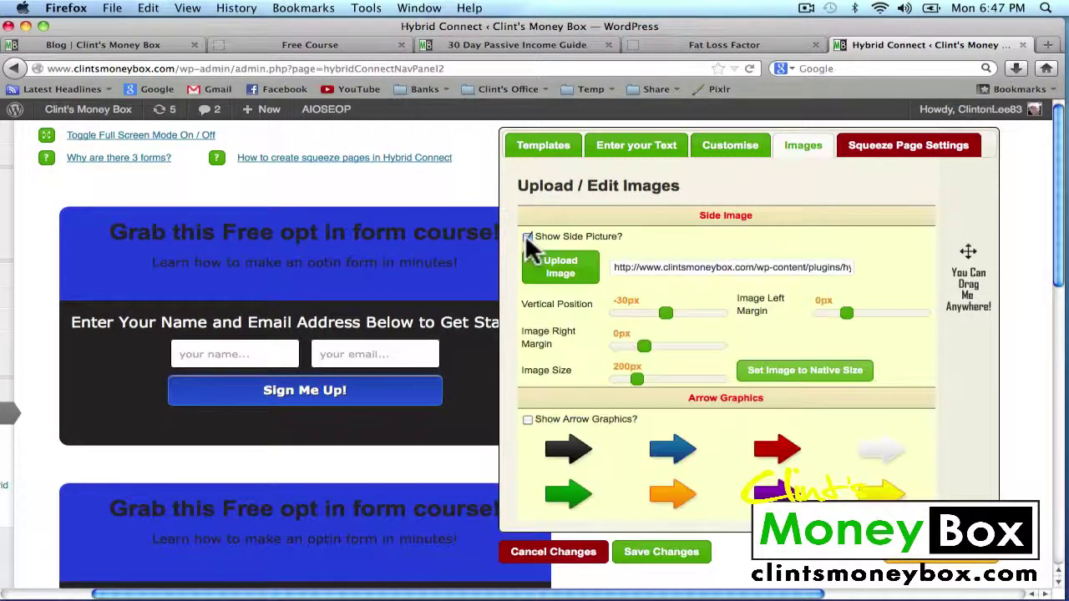
pyautogui.click(526, 237)
pyautogui.click(526, 237)
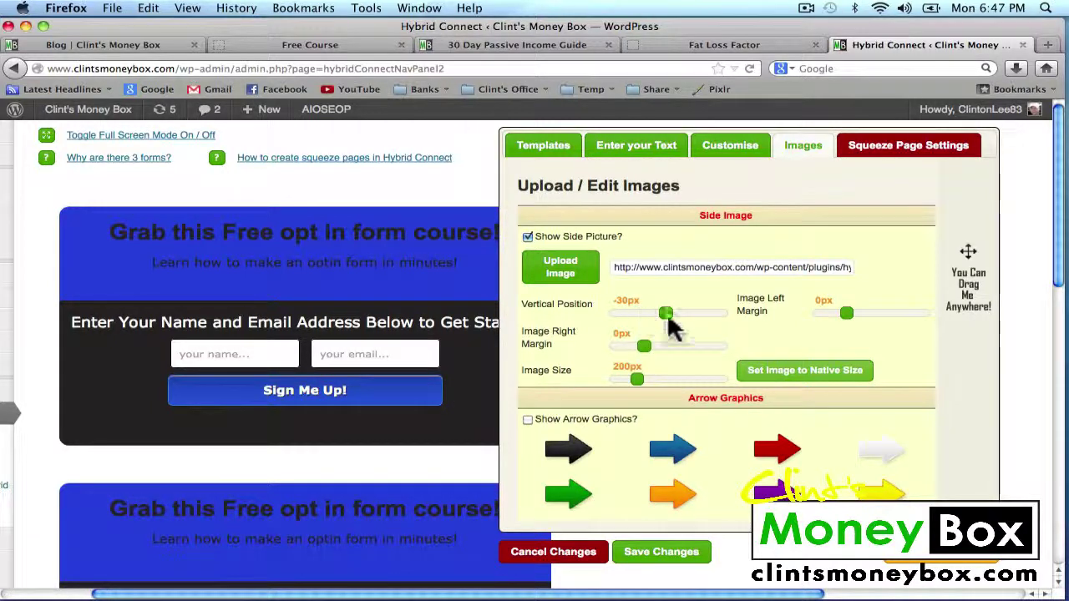
pyautogui.click(527, 420)
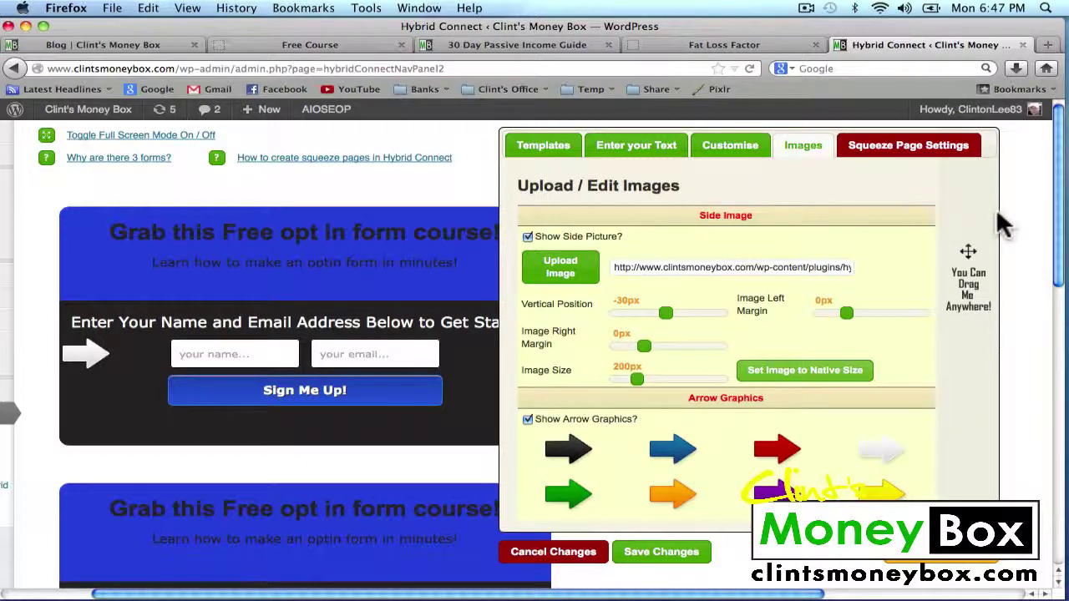
pyautogui.moveTo(979, 282); pyautogui.dragTo(1026, 284)
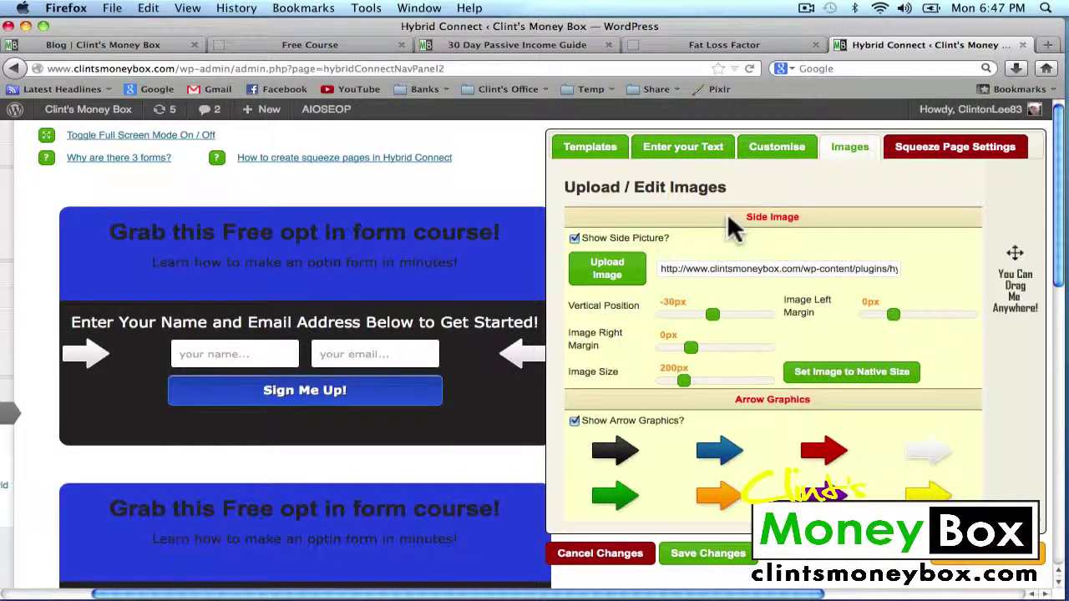
# - Enable a picture background in the squeeze page's display settings
pyautogui.click(990, 147)
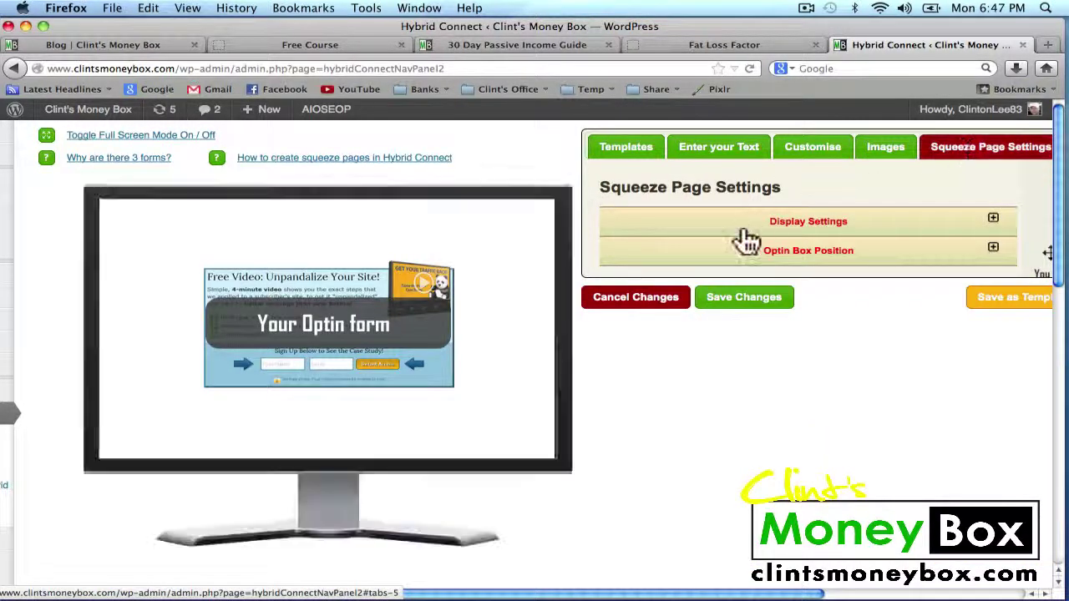
pyautogui.click(987, 225)
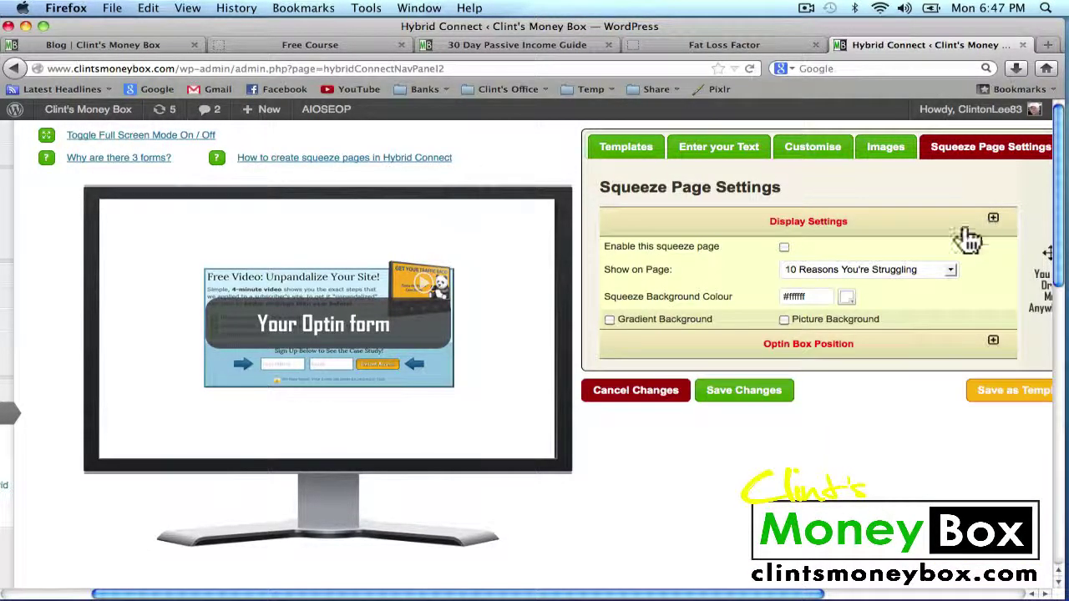
pyautogui.click(783, 319)
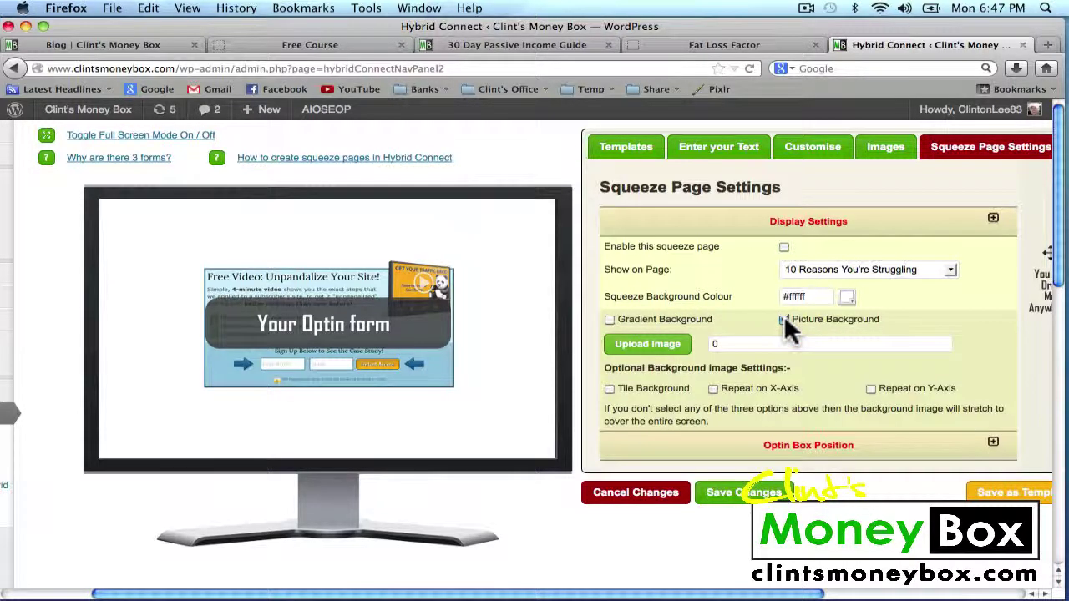
pyautogui.click(648, 347)
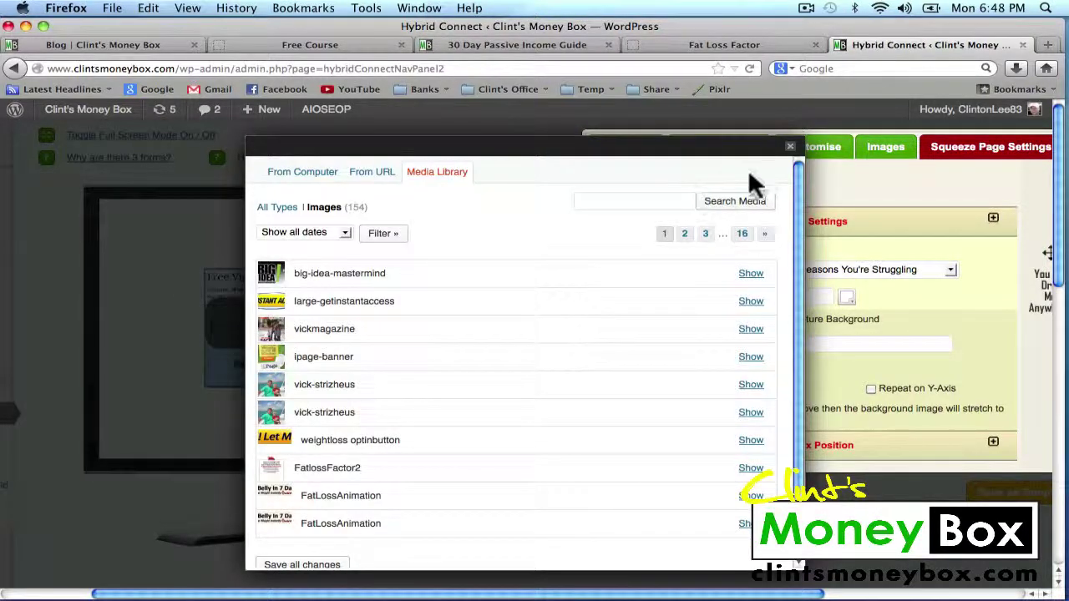
pyautogui.click(789, 149)
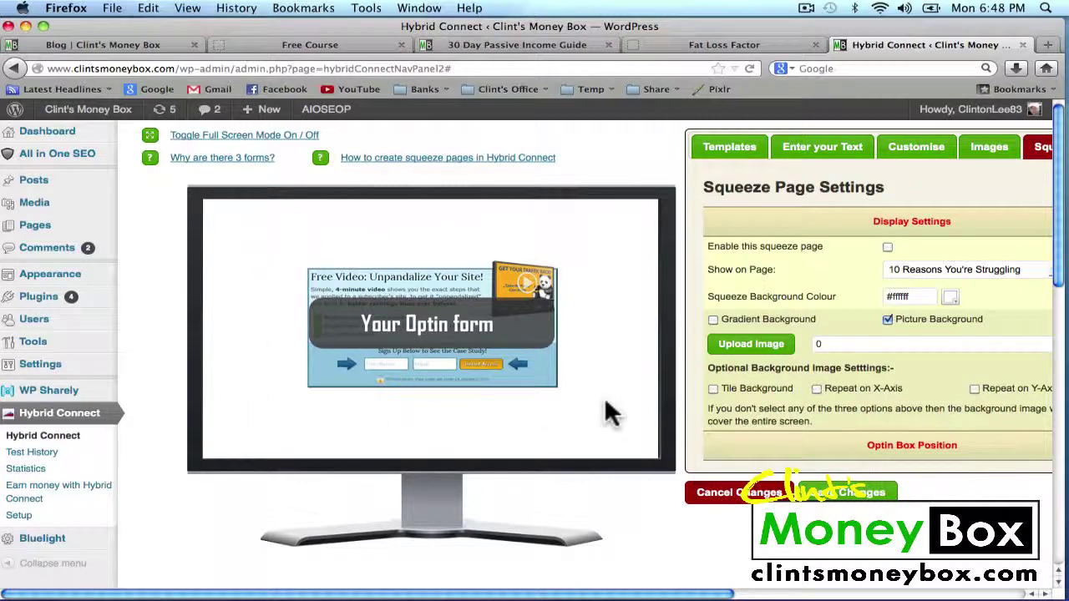
# - Locate the first beach-wallpaper-of-colva-1920x1200 image on page 2 of the media library and copy its link URL
pyautogui.click(750, 348)
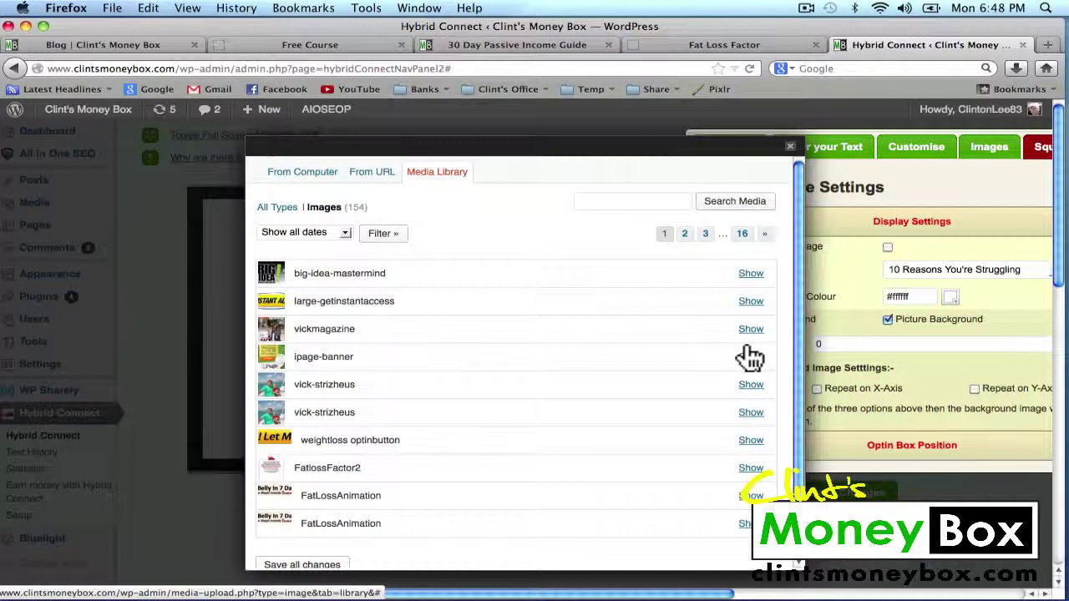
pyautogui.click(684, 236)
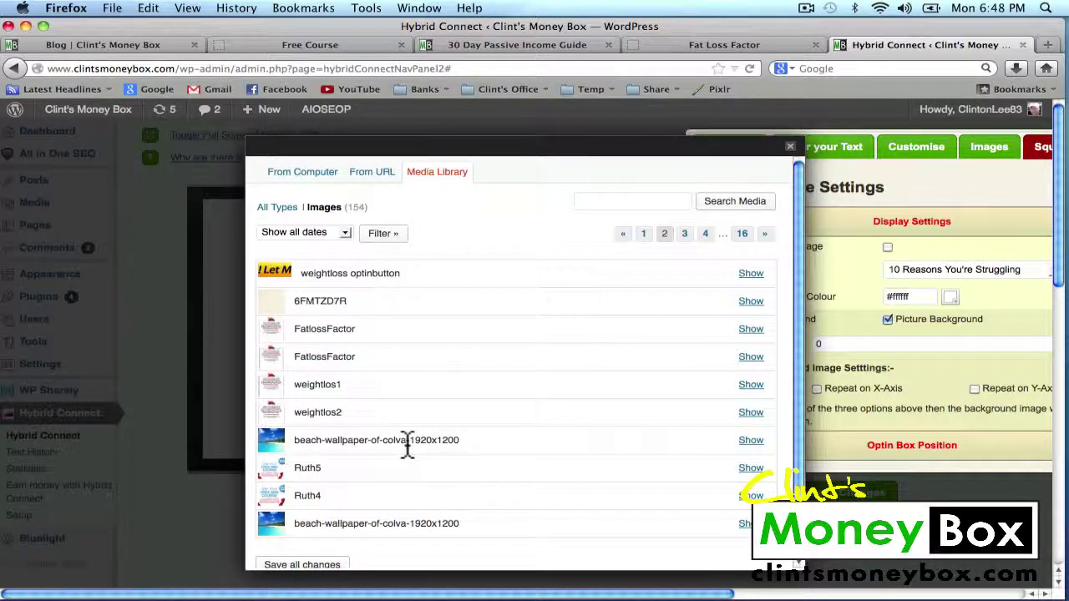
pyautogui.click(751, 441)
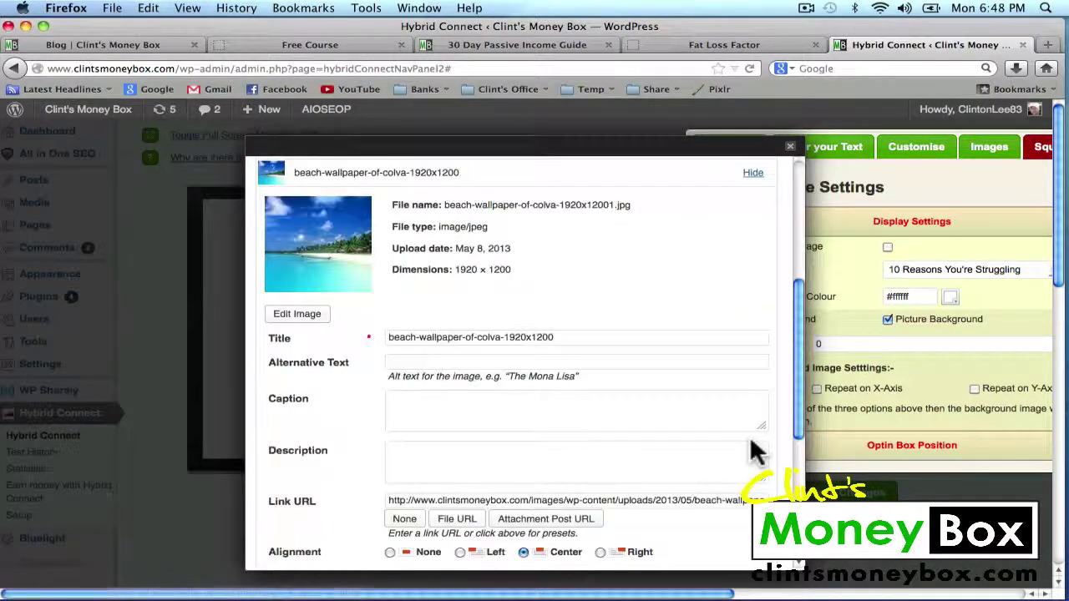
pyautogui.moveTo(792, 323); pyautogui.dragTo(747, 371)
pyautogui.tripleClick(648, 400)
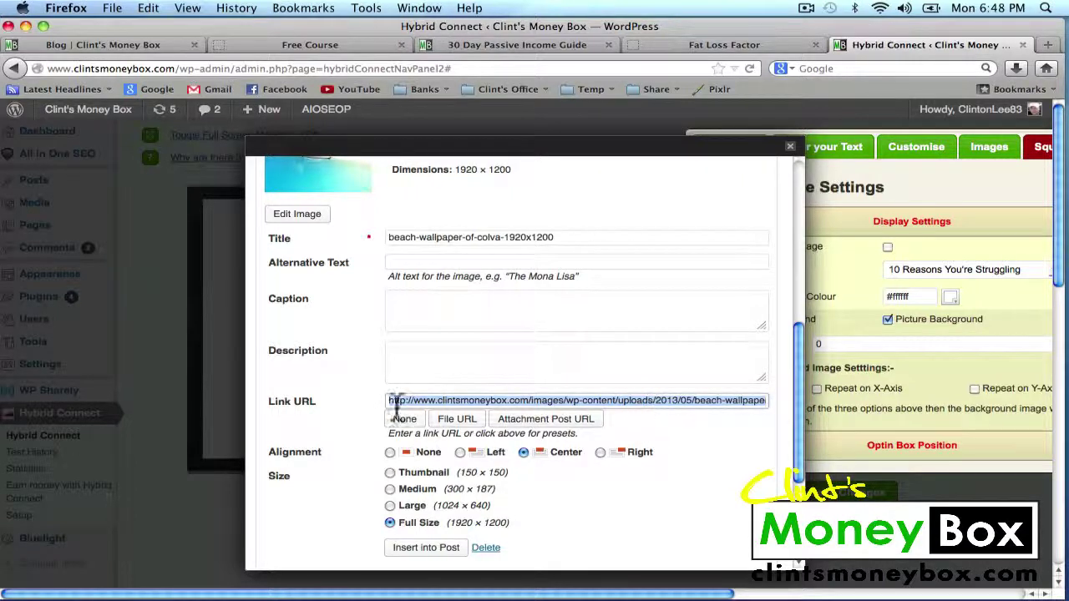
pyautogui.rightClick(451, 400)
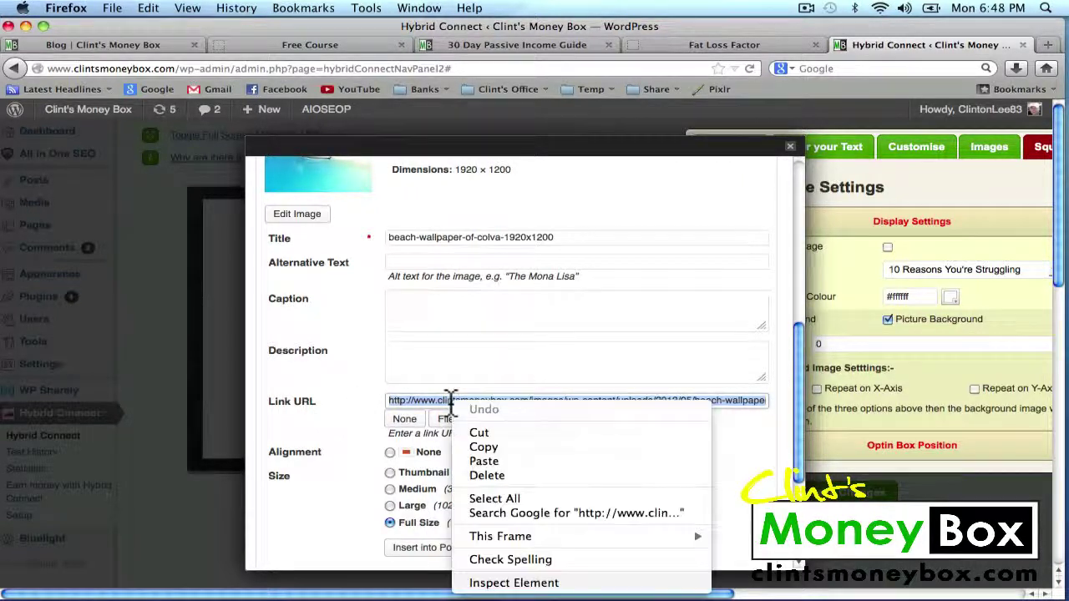
pyautogui.click(482, 445)
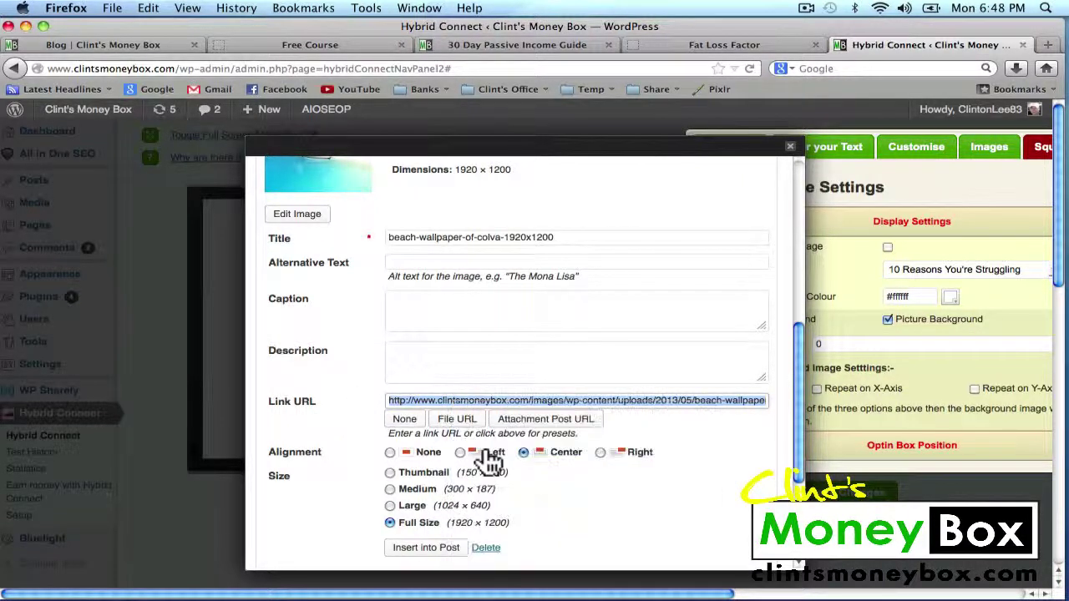
# - Close the media library and paste the copied beach wallpaper URL as the squeeze page's background image
pyautogui.click(790, 146)
pyautogui.click(819, 344)
pyautogui.rightClick(818, 345)
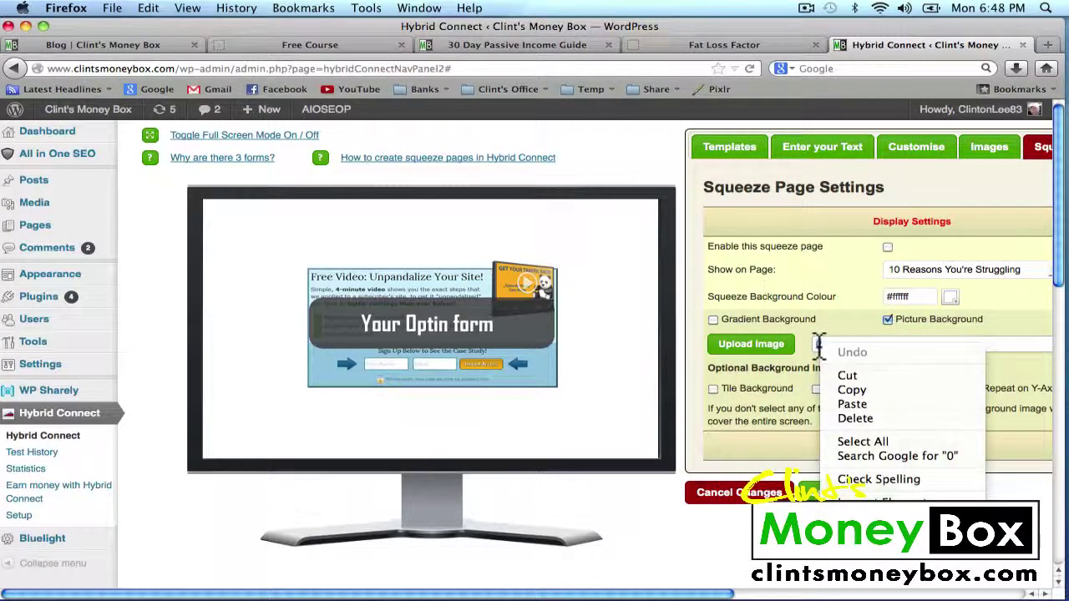
pyautogui.click(851, 404)
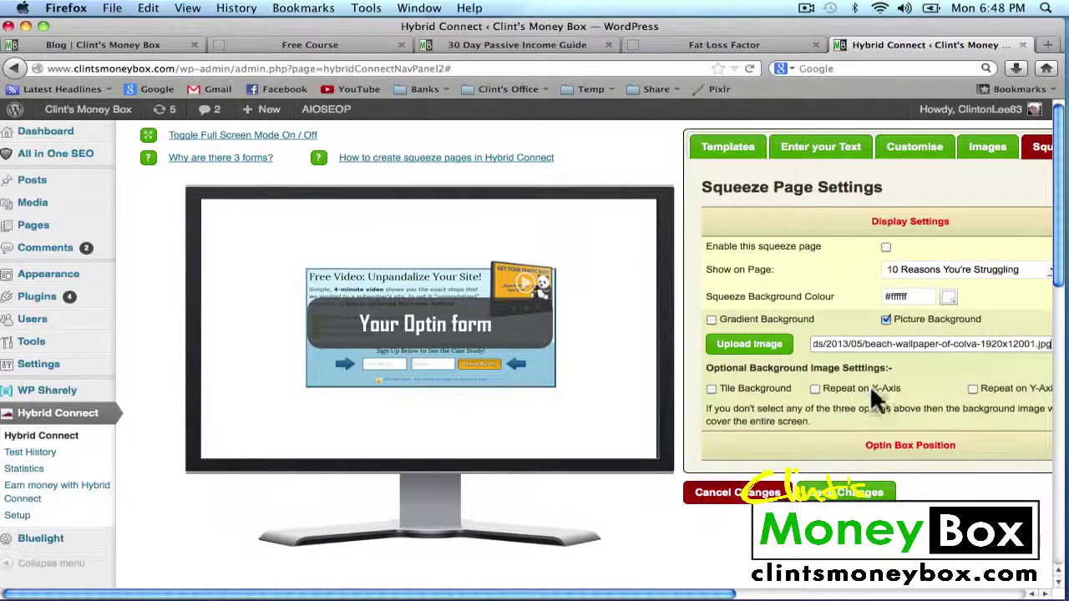
pyautogui.hscroll(5, 943, 376)
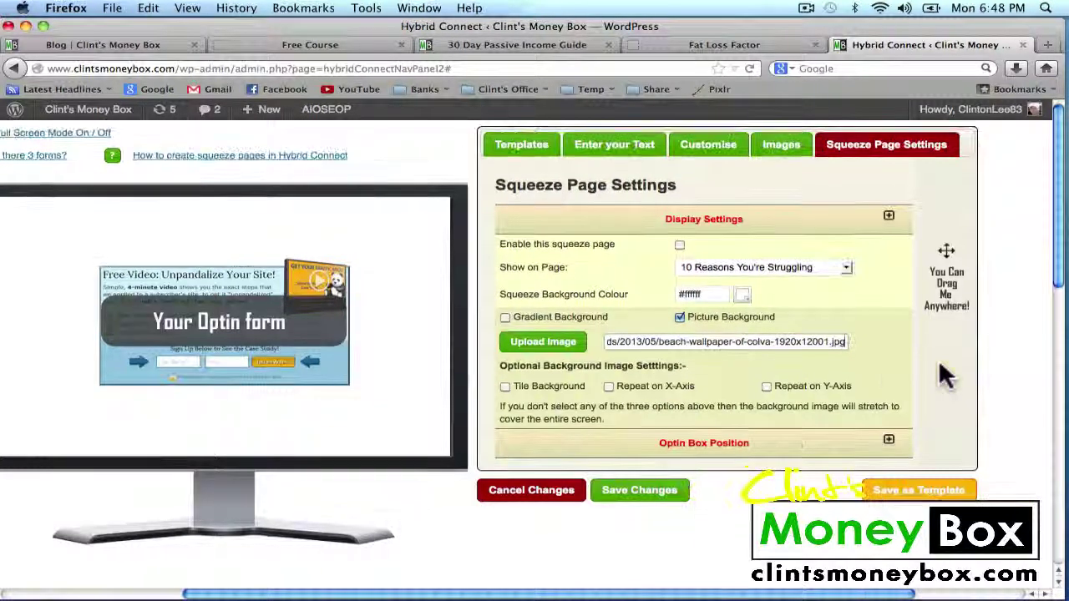
pyautogui.click(846, 267)
pyautogui.click(882, 269)
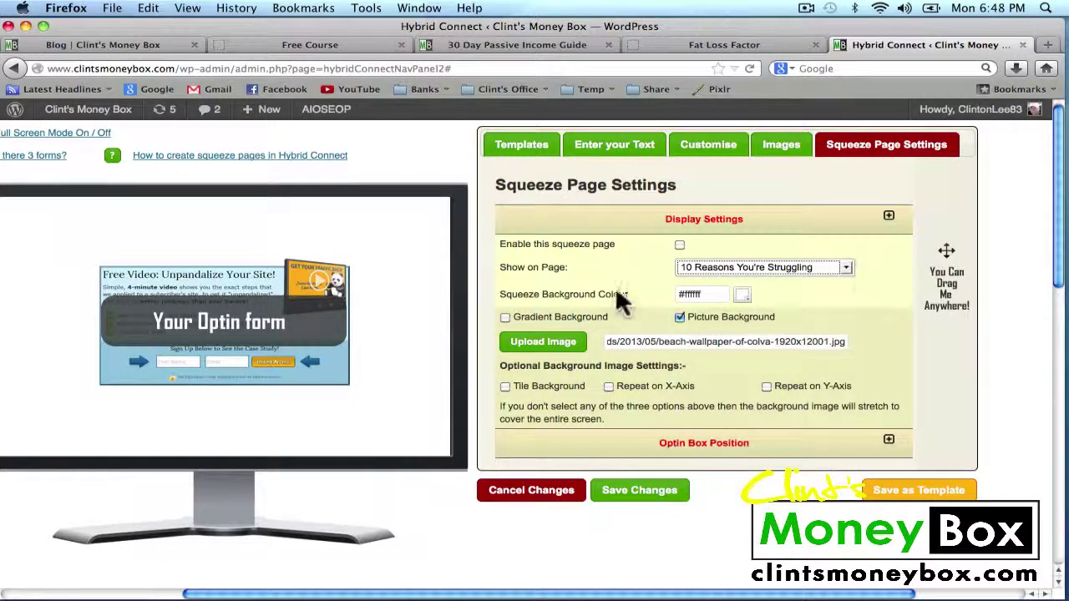
pyautogui.hscroll(-4, 615, 287)
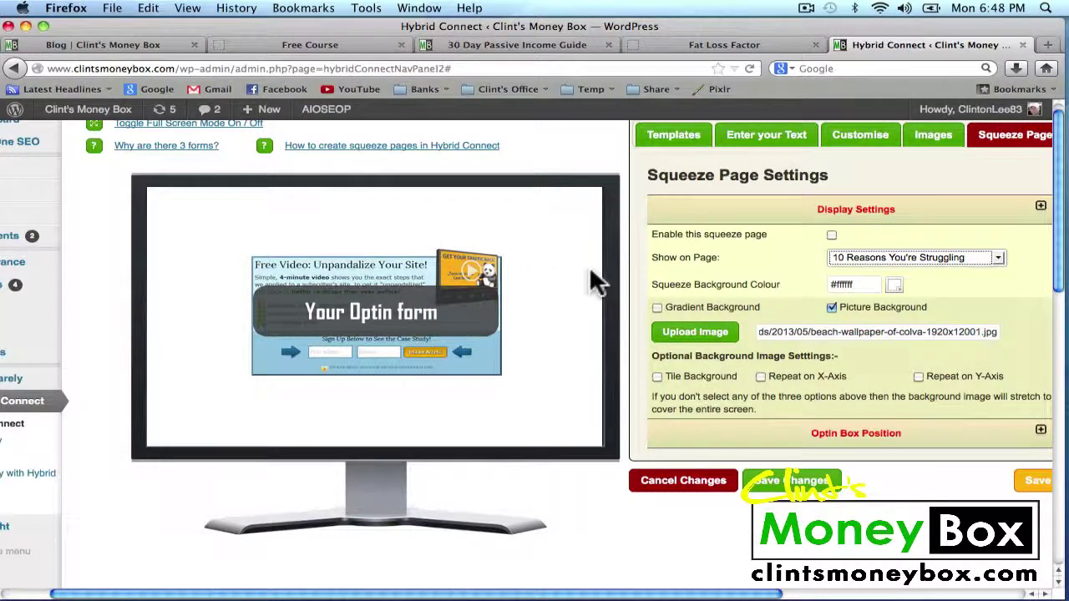
# - Publish a new blank WordPress page titled "optin demo" and return to the Hybrid Connect squeeze page settings
pyautogui.click(92, 42)
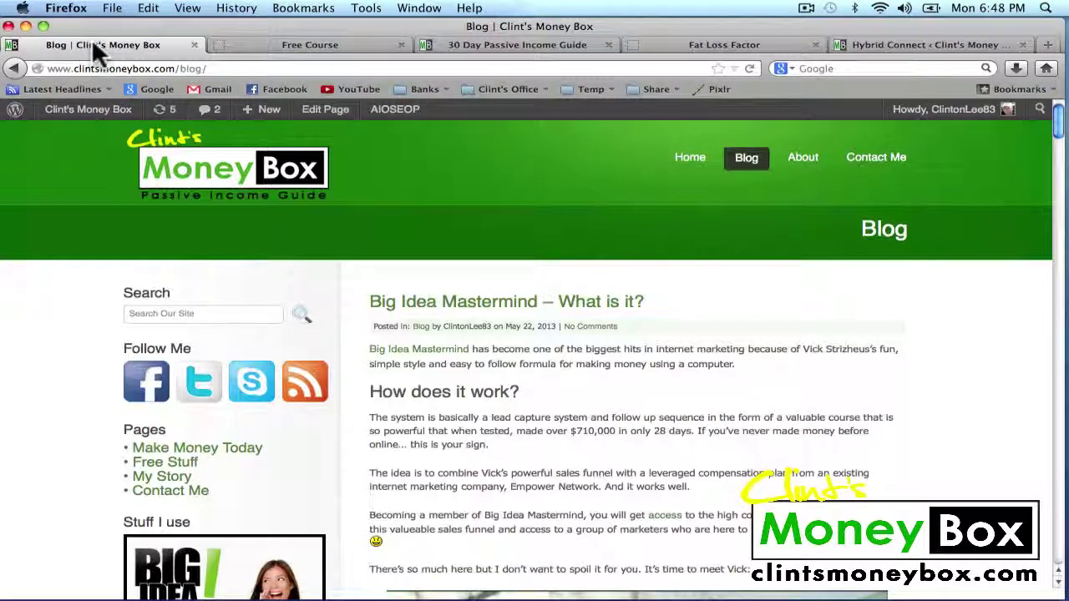
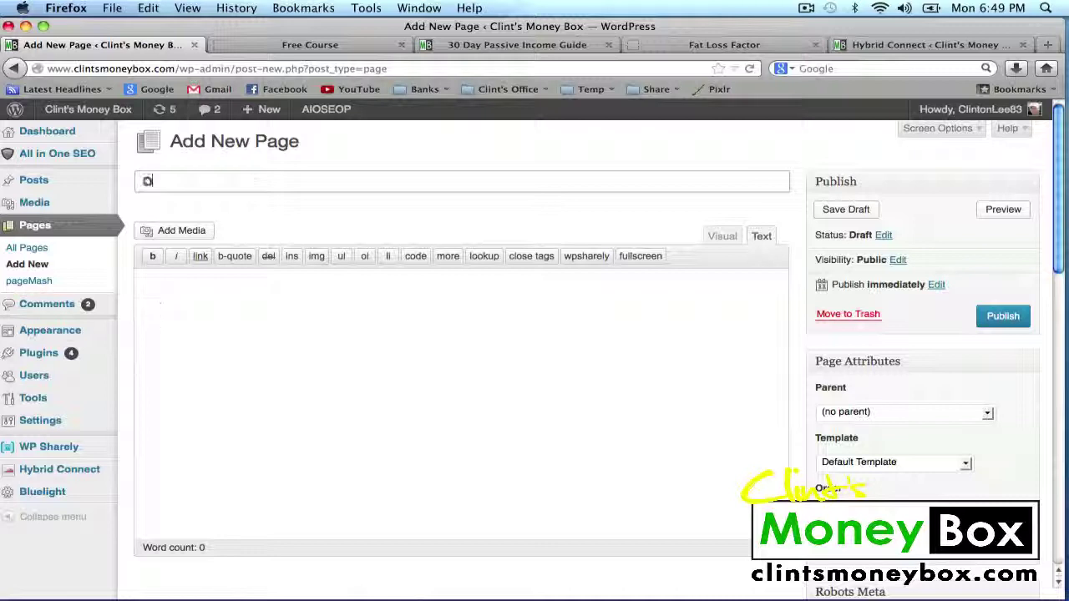
pyautogui.write('in demo')
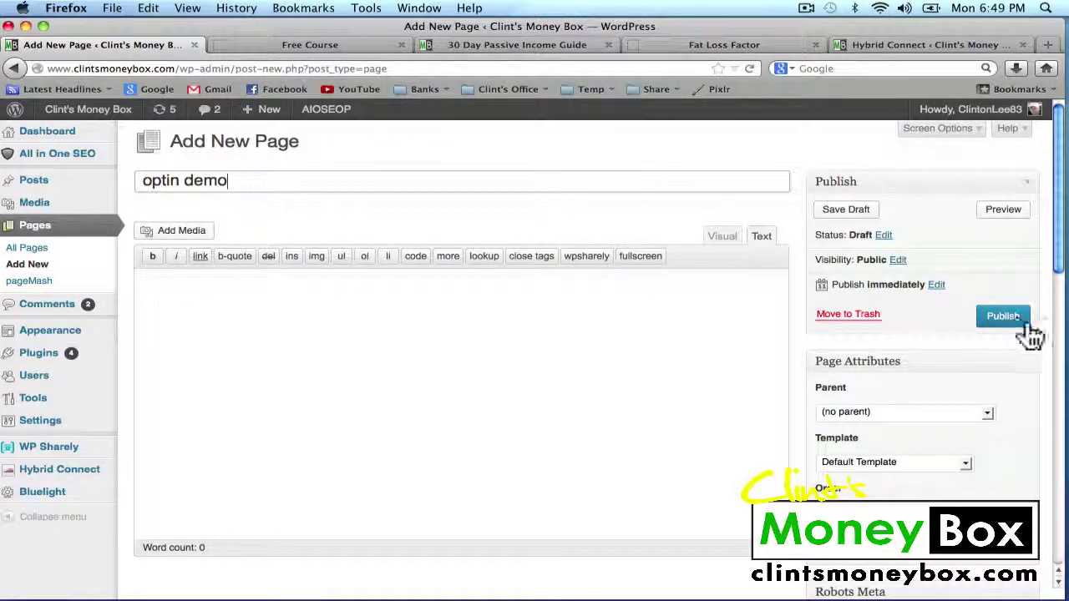
pyautogui.click(1013, 317)
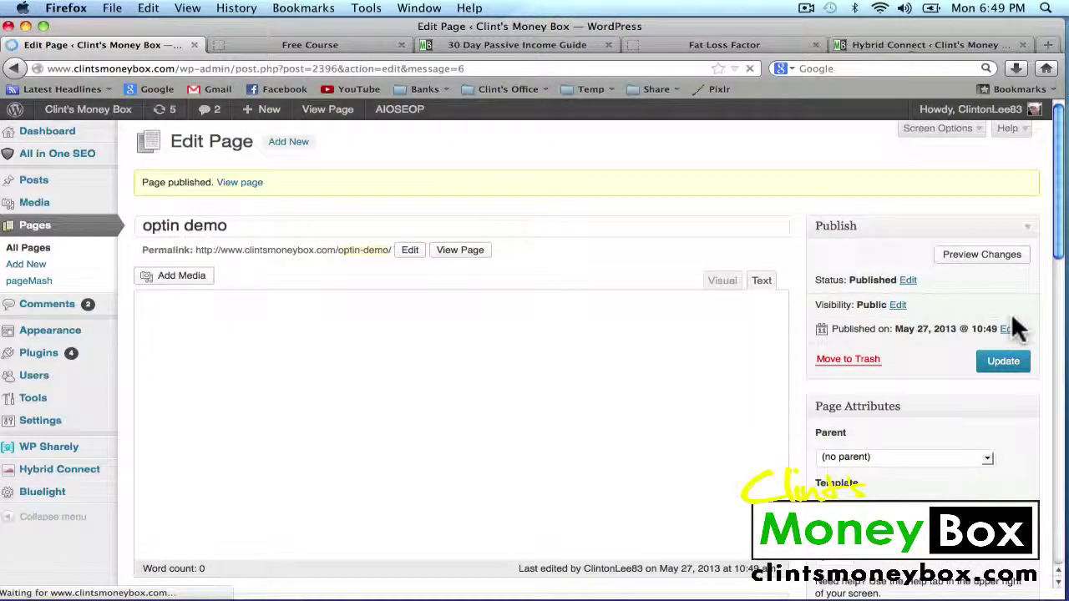
pyautogui.click(890, 43)
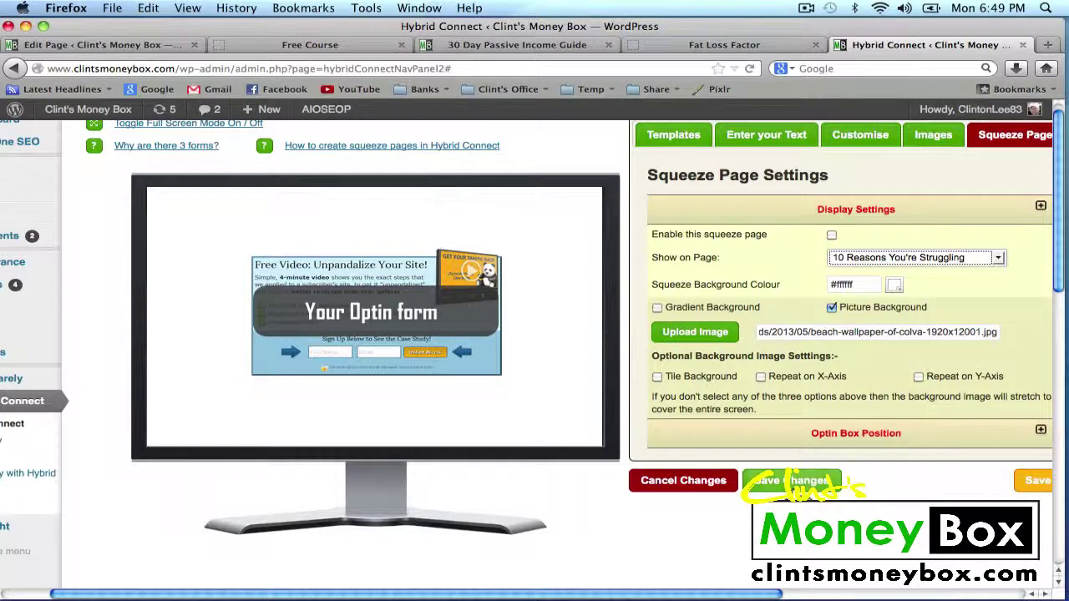
# - Save the squeeze page changes, then reopen the Demo connector's squeeze page design and expand its display settings
pyautogui.click(797, 482)
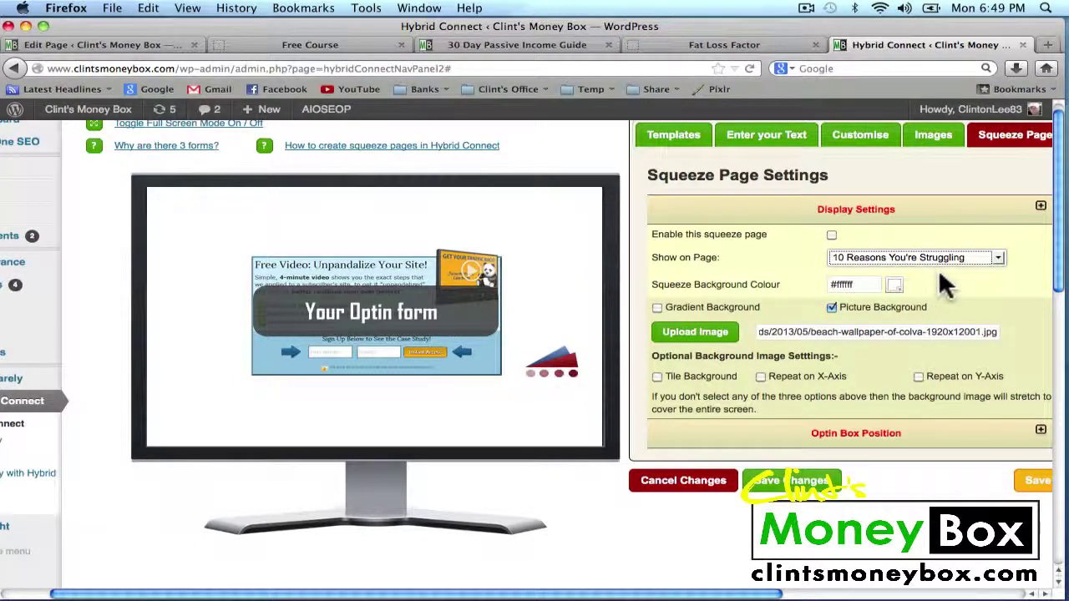
pyautogui.scroll(-5, 508, 403)
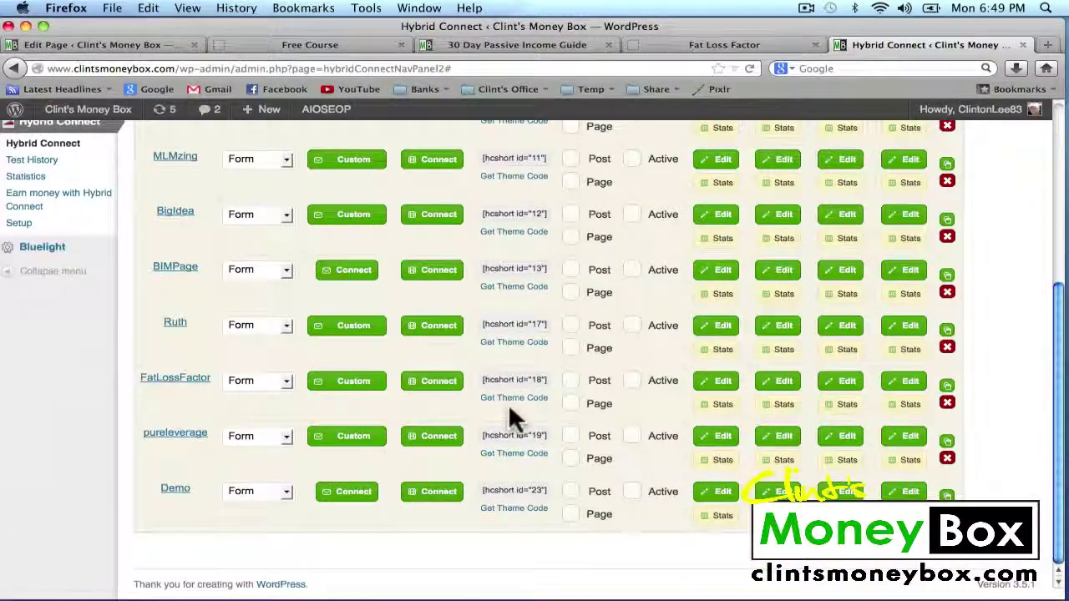
pyautogui.click(907, 494)
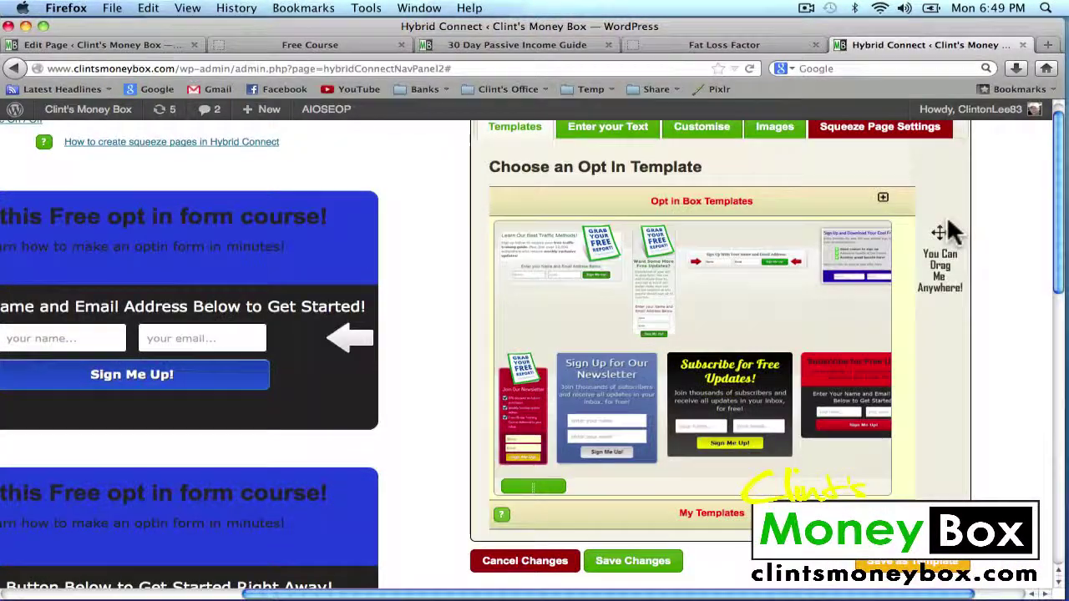
pyautogui.click(873, 133)
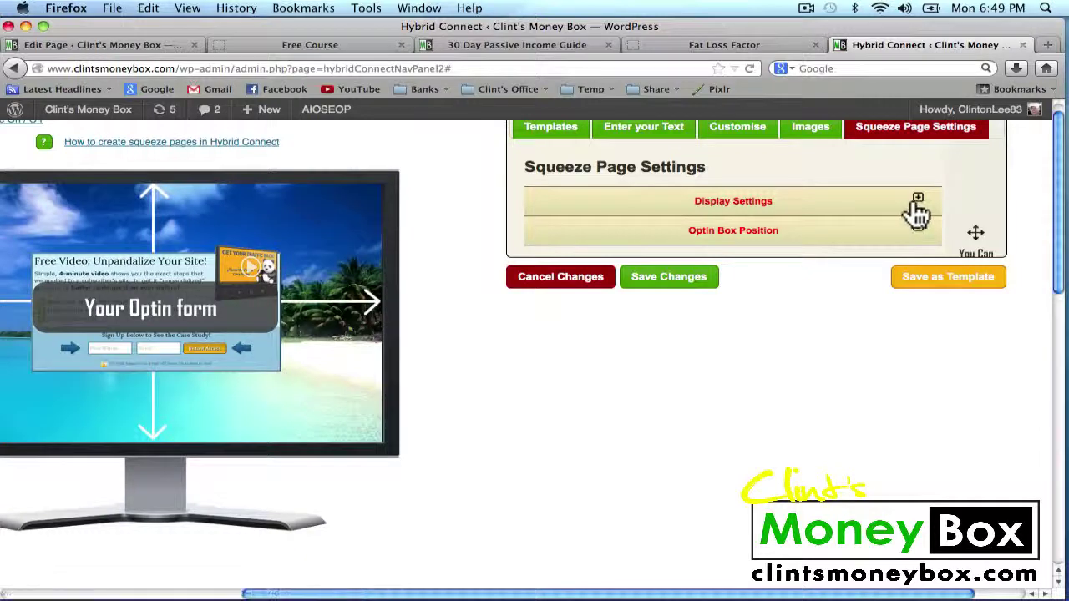
pyautogui.click(916, 201)
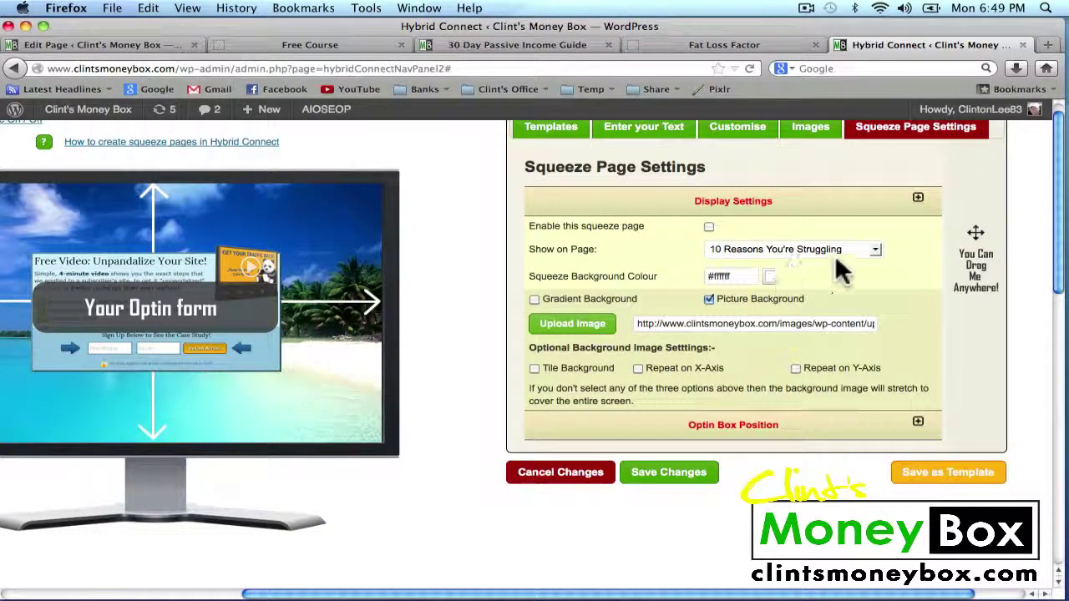
# - Set the squeeze page to show on the "optin demo" page, enable it, and save the changes
pyautogui.click(875, 250)
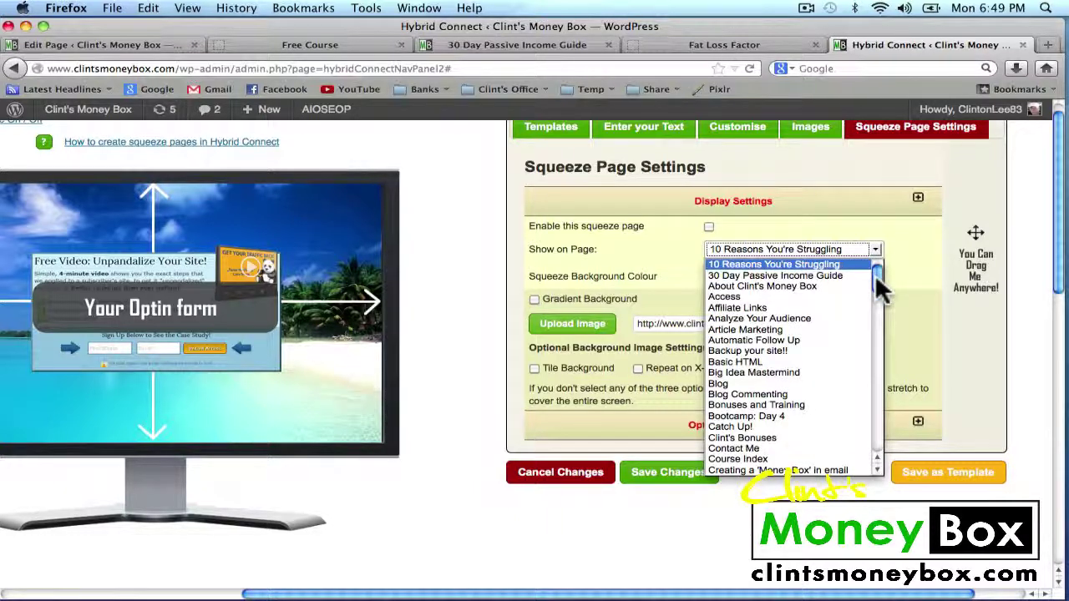
pyautogui.moveTo(875, 274); pyautogui.dragTo(875, 351)
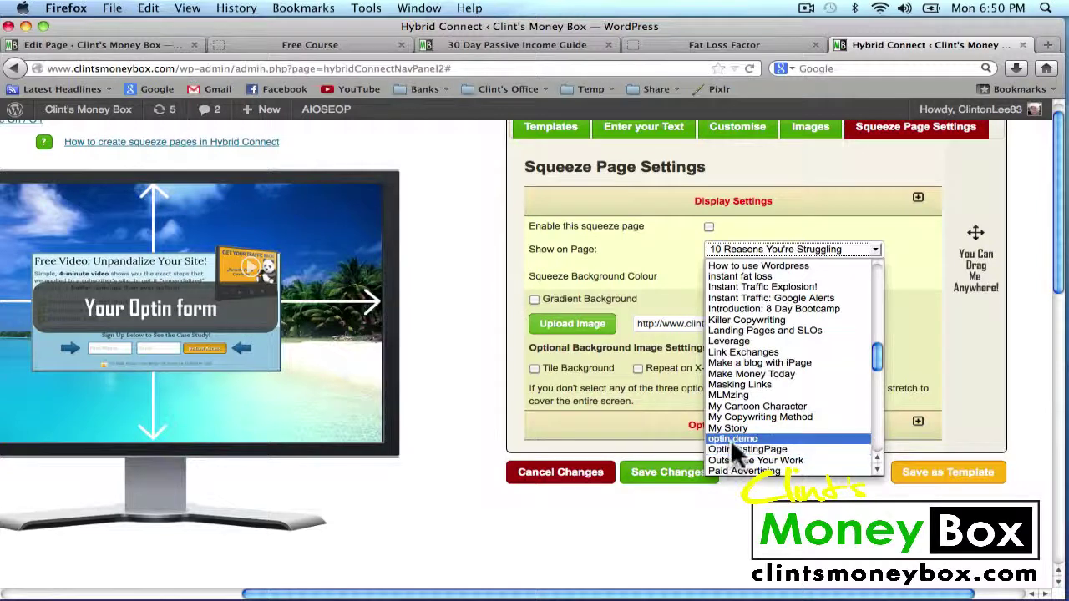
pyautogui.click(730, 438)
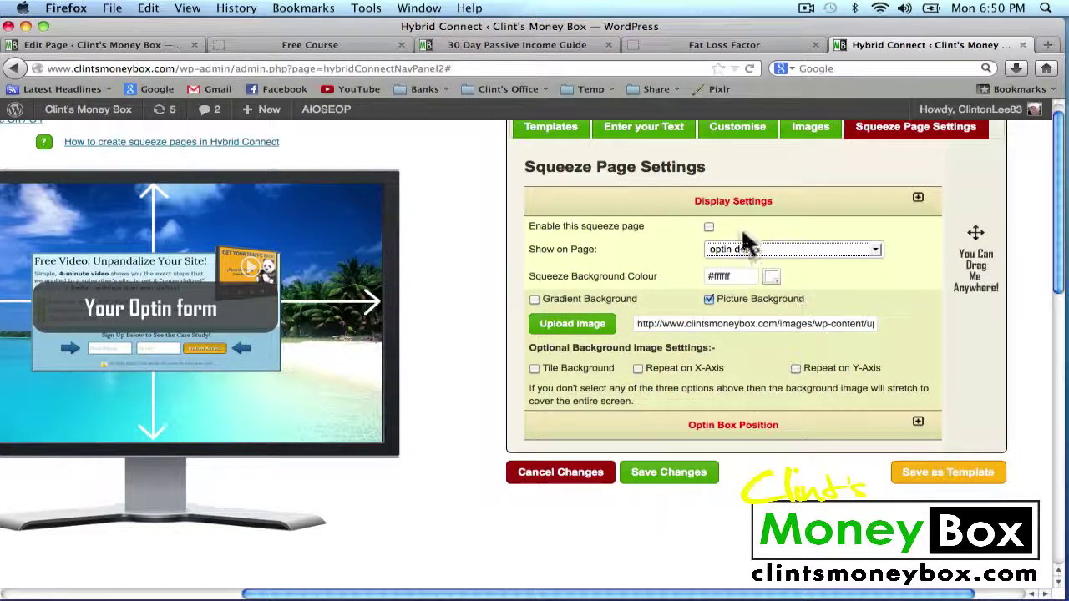
pyautogui.click(709, 226)
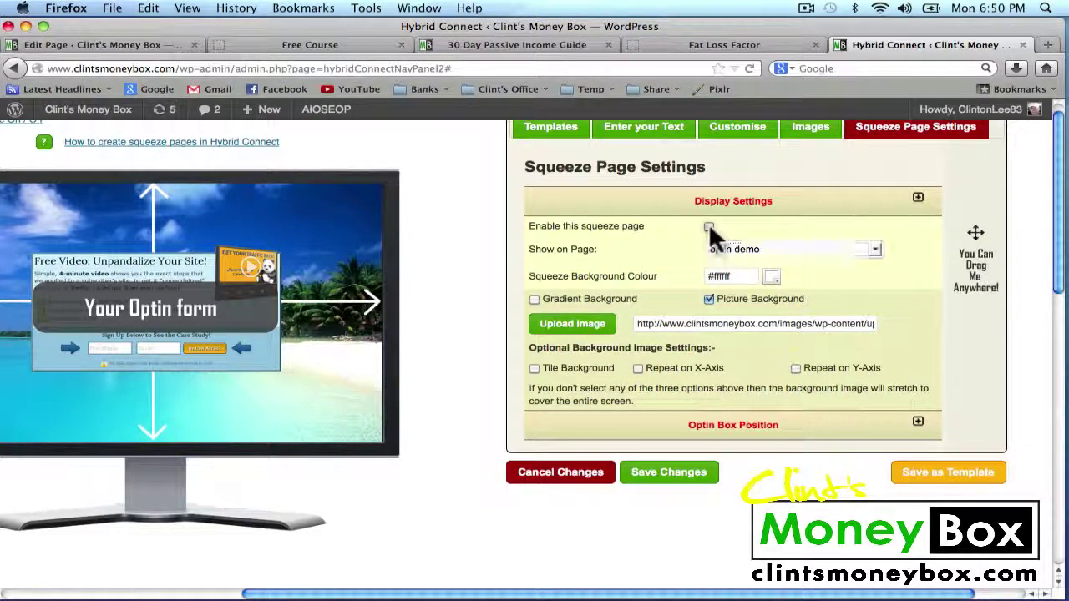
pyautogui.click(661, 477)
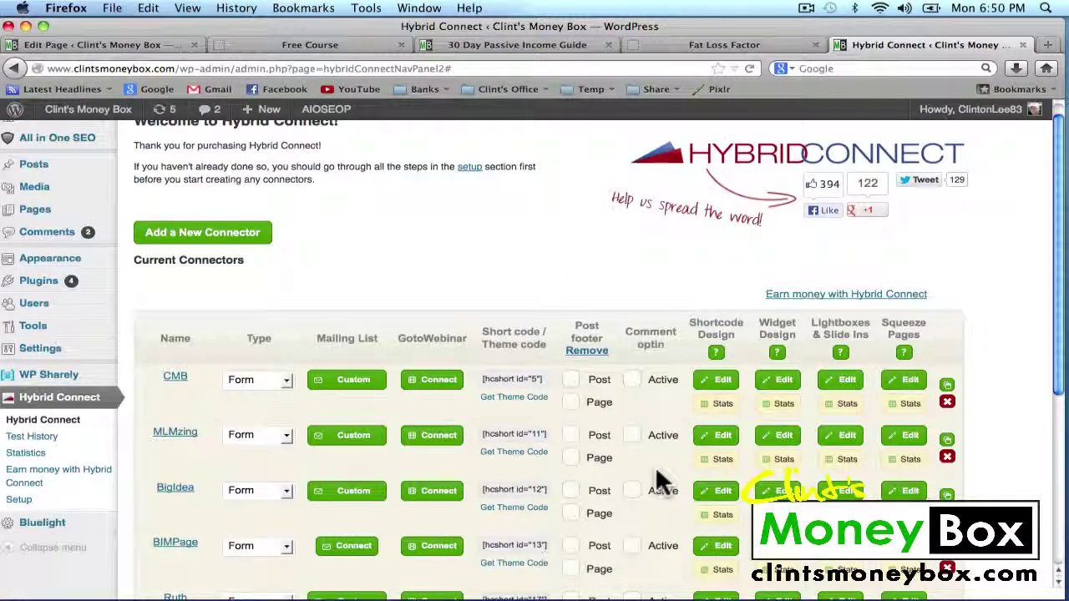
# - View the published "optin demo" page in a new tab to check the squeeze page, and return to the Hybrid Connect connector list
pyautogui.click(100, 43)
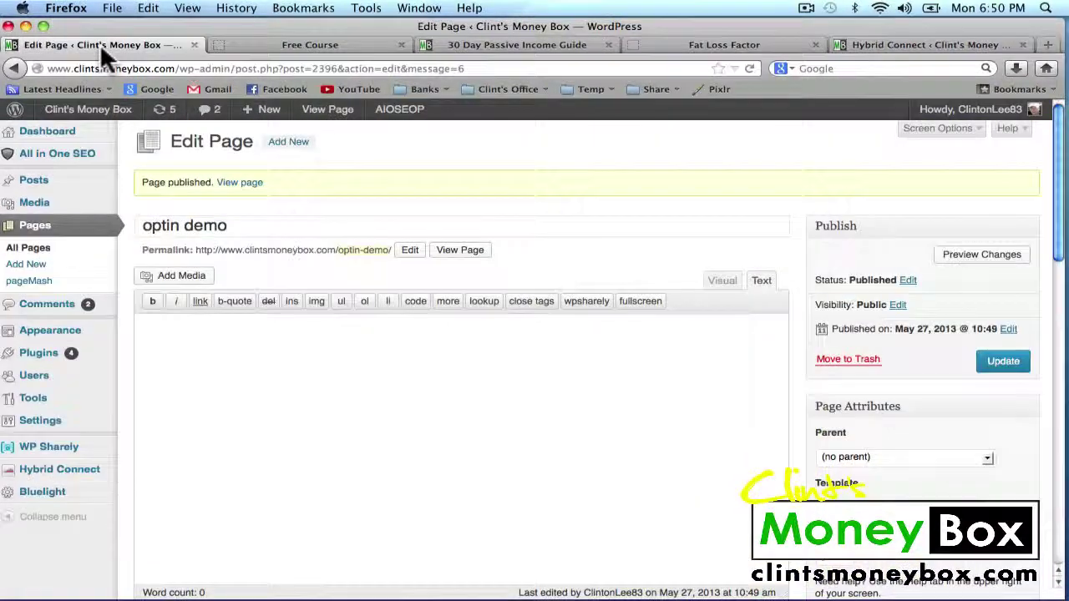
pyautogui.rightClick(470, 259)
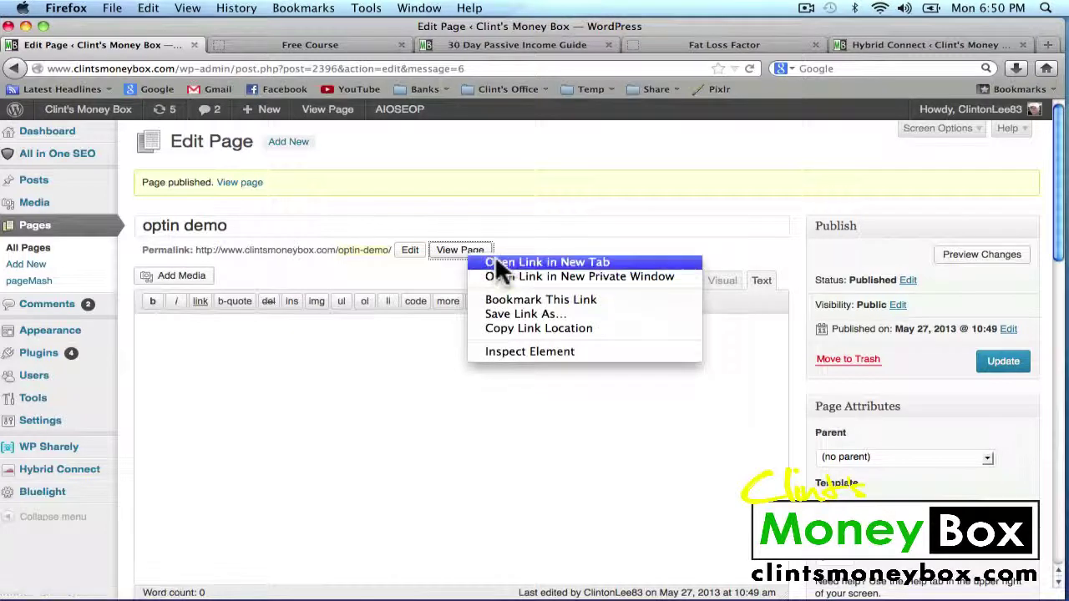
pyautogui.click(496, 261)
pyautogui.click(248, 49)
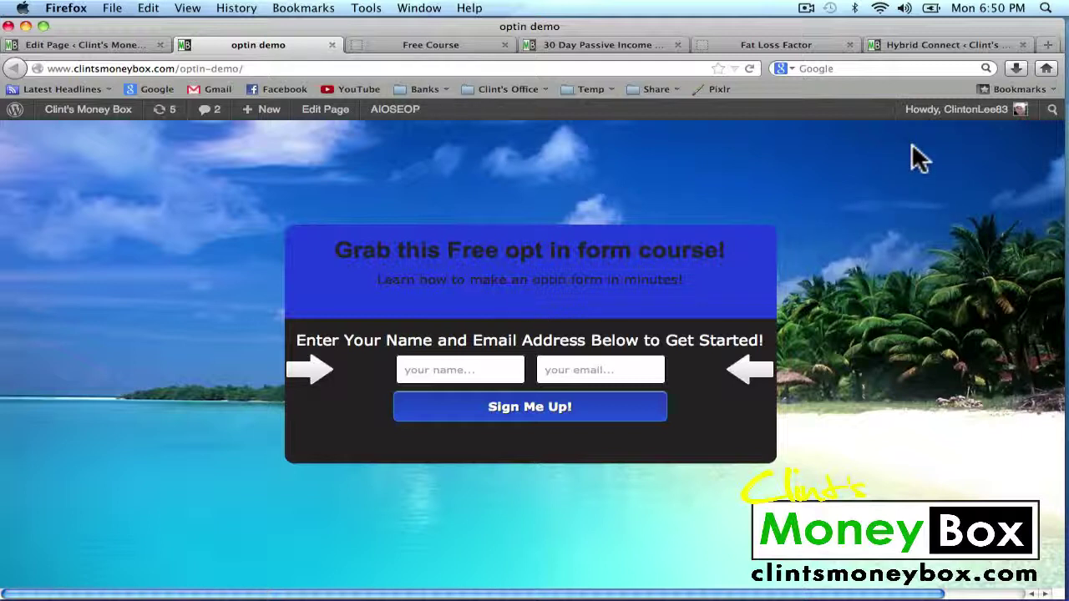
pyautogui.click(904, 42)
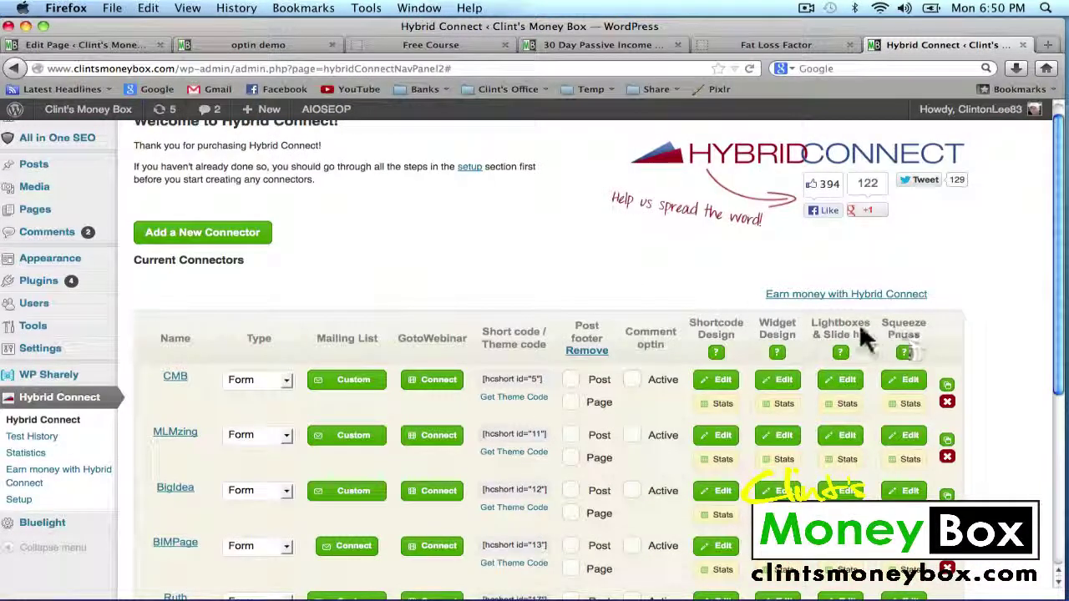